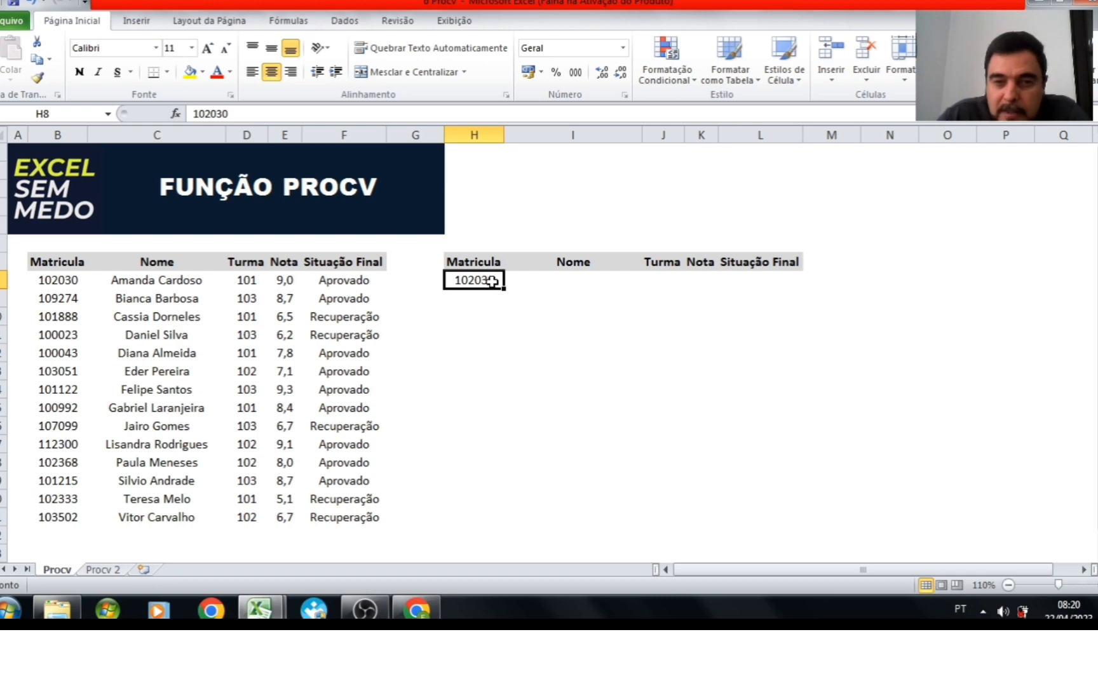
- Examine the lookup row's Matricula, Nome, Turma, Nota and Situação Final cells in H8:L8
left_click(552, 281)
left_click(675, 277)
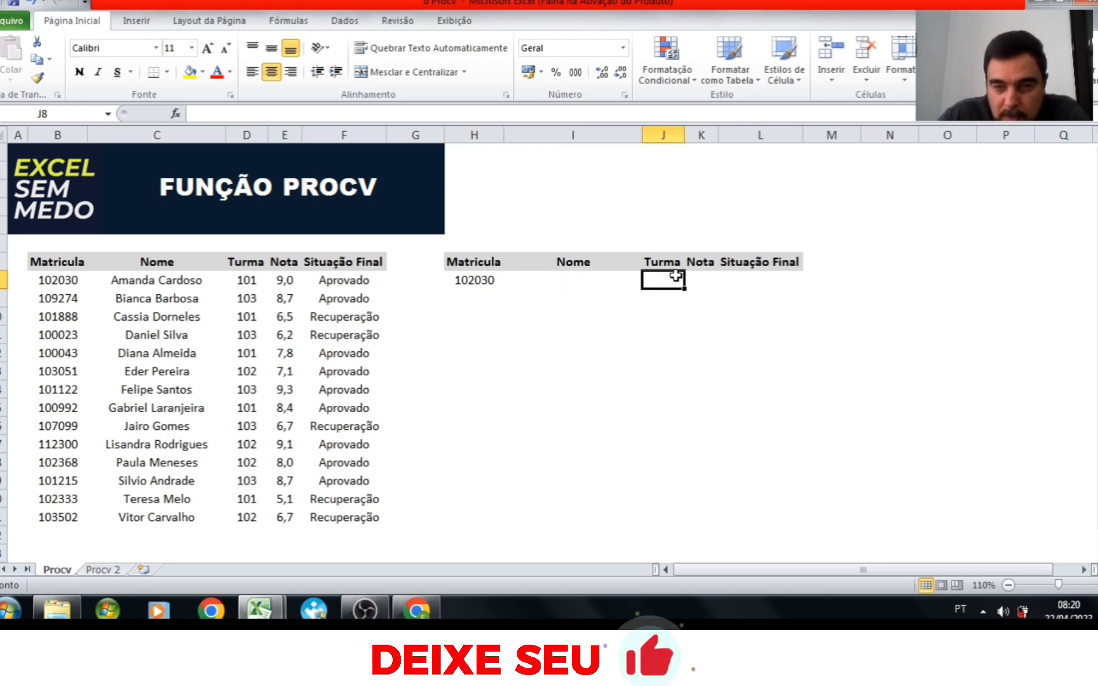
left_click(698, 278)
left_click(751, 273)
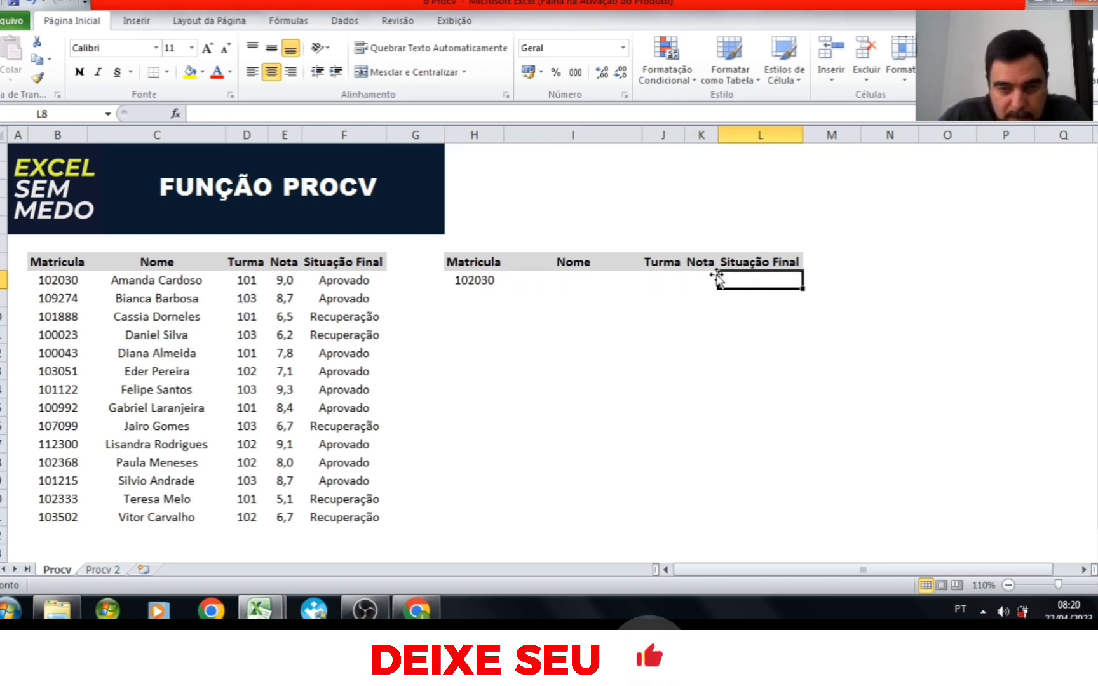
left_click(471, 281)
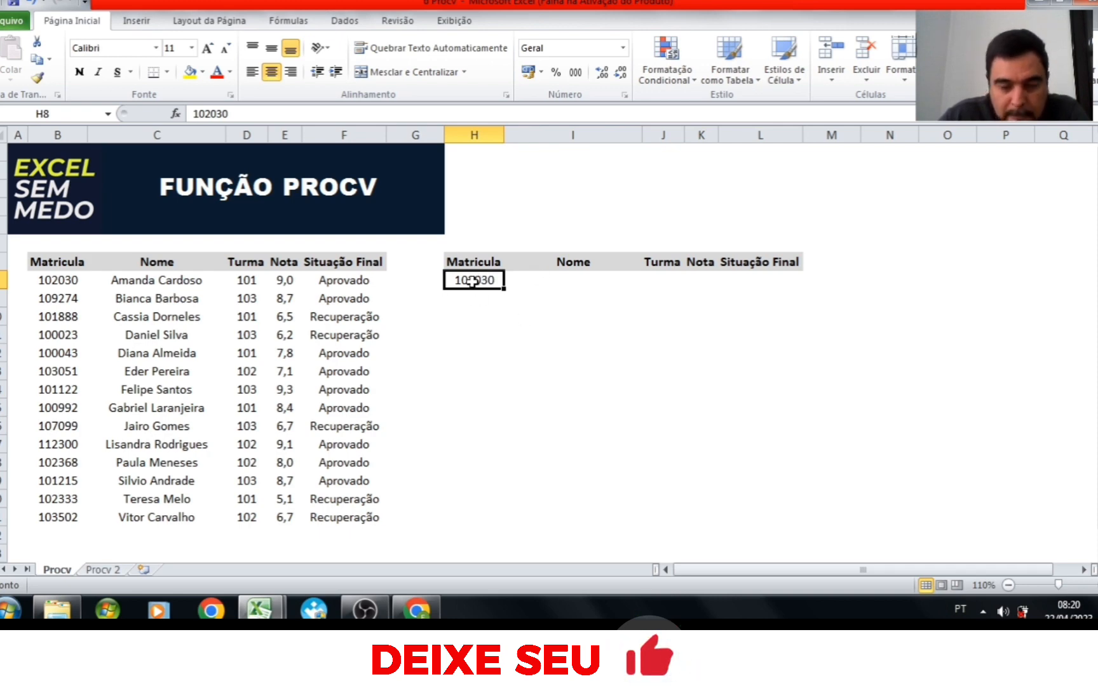
- Examine the source table's Matricula column, its first record across B8:F8, and the Turma column
left_click(61, 259)
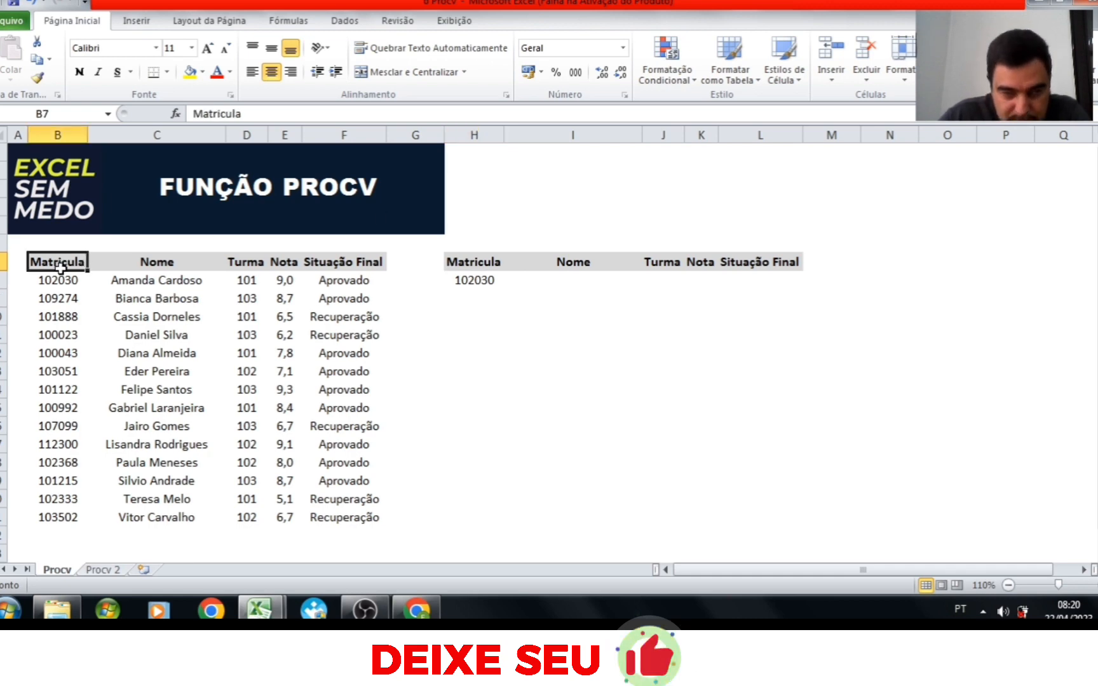
left_click_drag(62, 266, 50, 516)
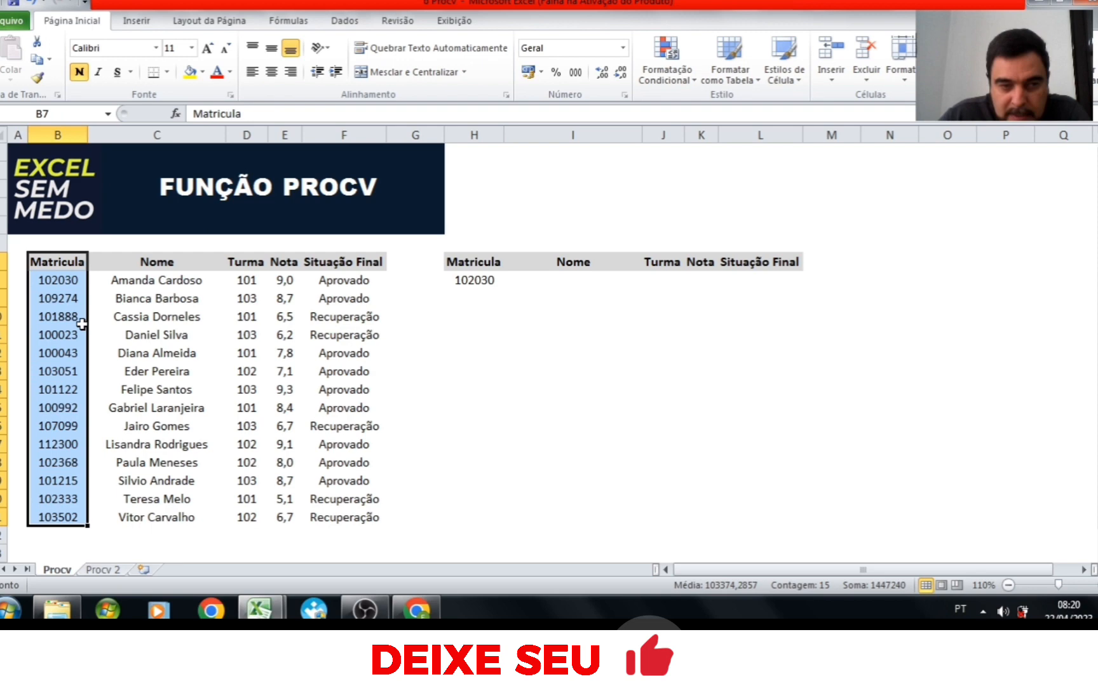
left_click(66, 261)
left_click_drag(70, 257, 66, 512)
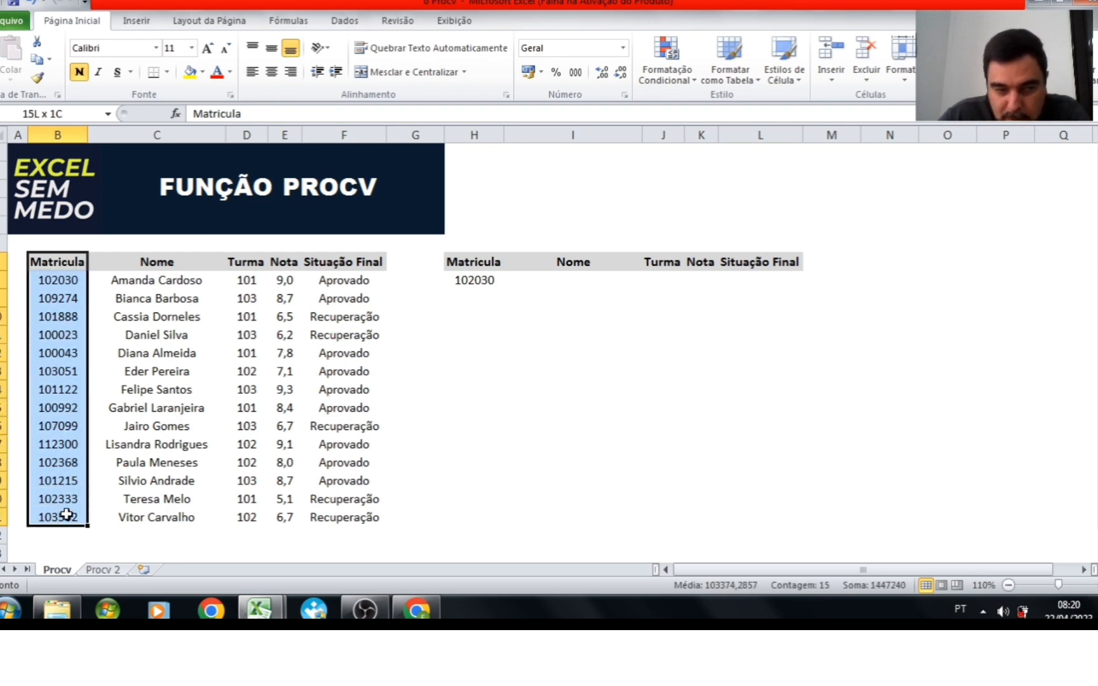
left_click(62, 262)
left_click_drag(63, 262, 62, 286)
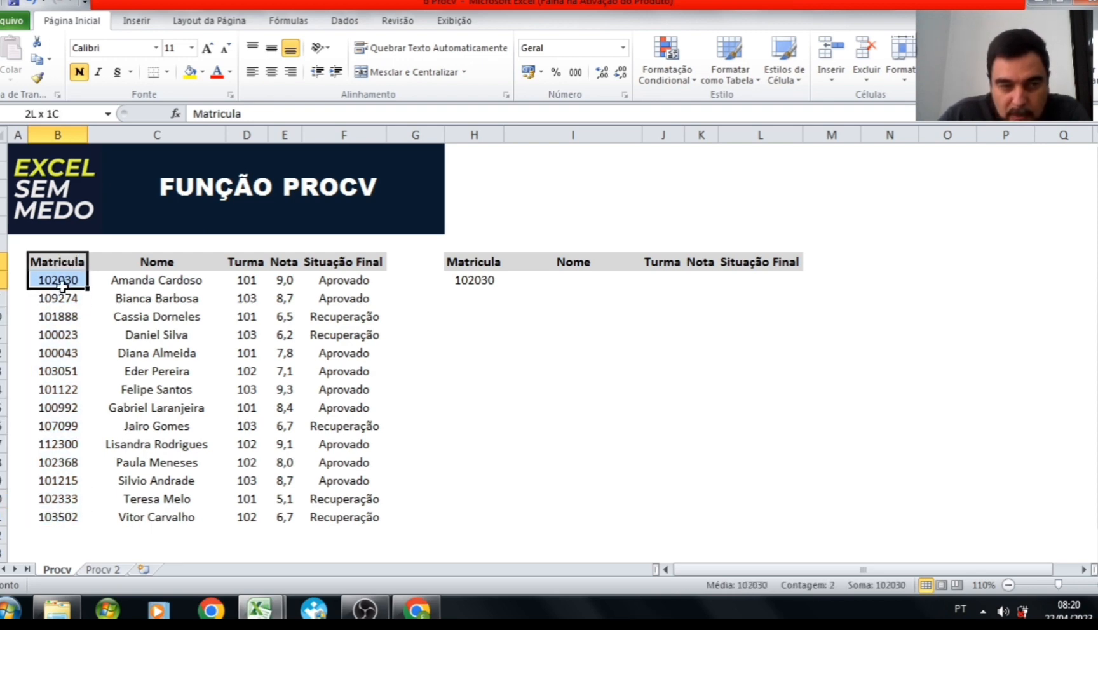
left_click(62, 280)
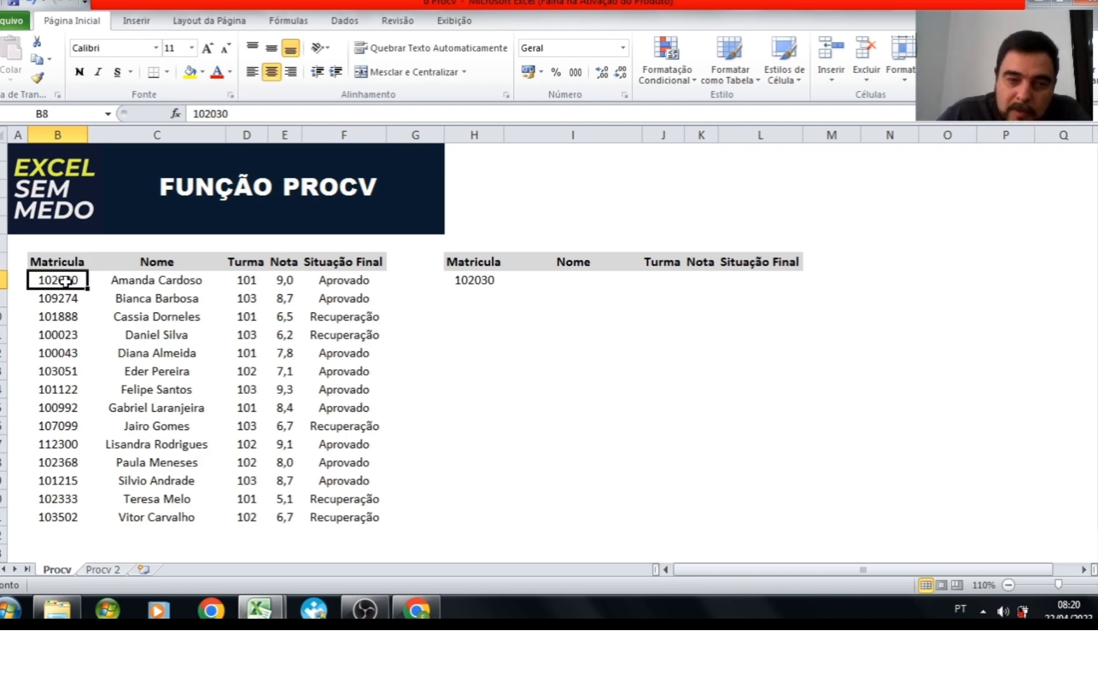
left_click_drag(67, 282, 375, 279)
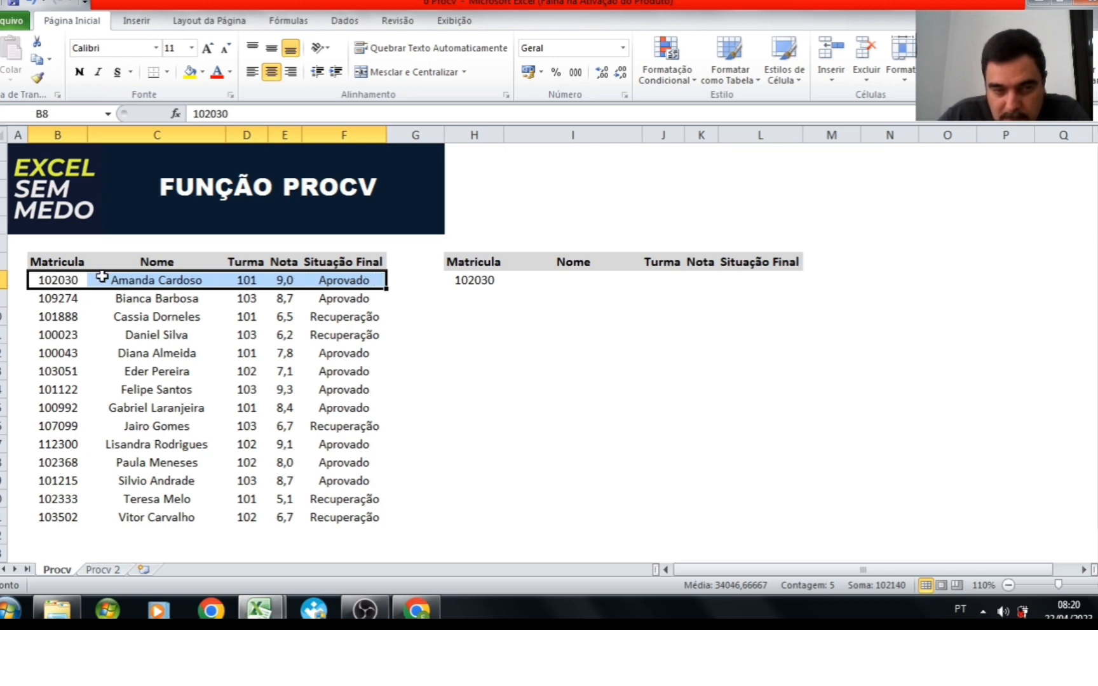
left_click(61, 280)
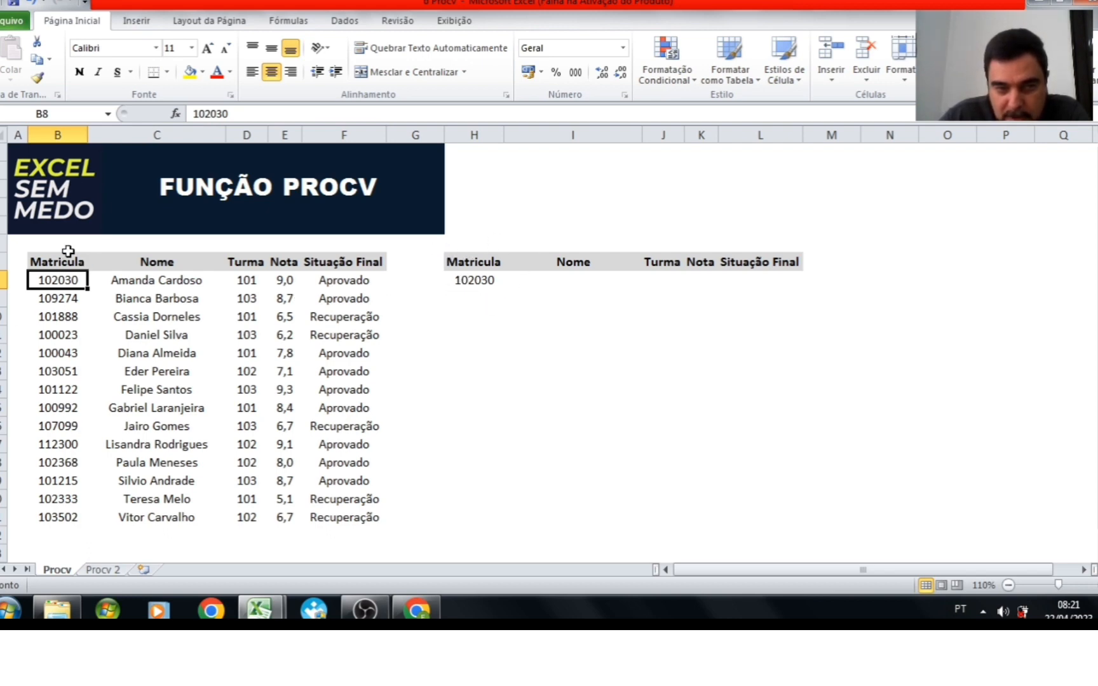
left_click(51, 263)
left_click_drag(51, 263, 63, 515)
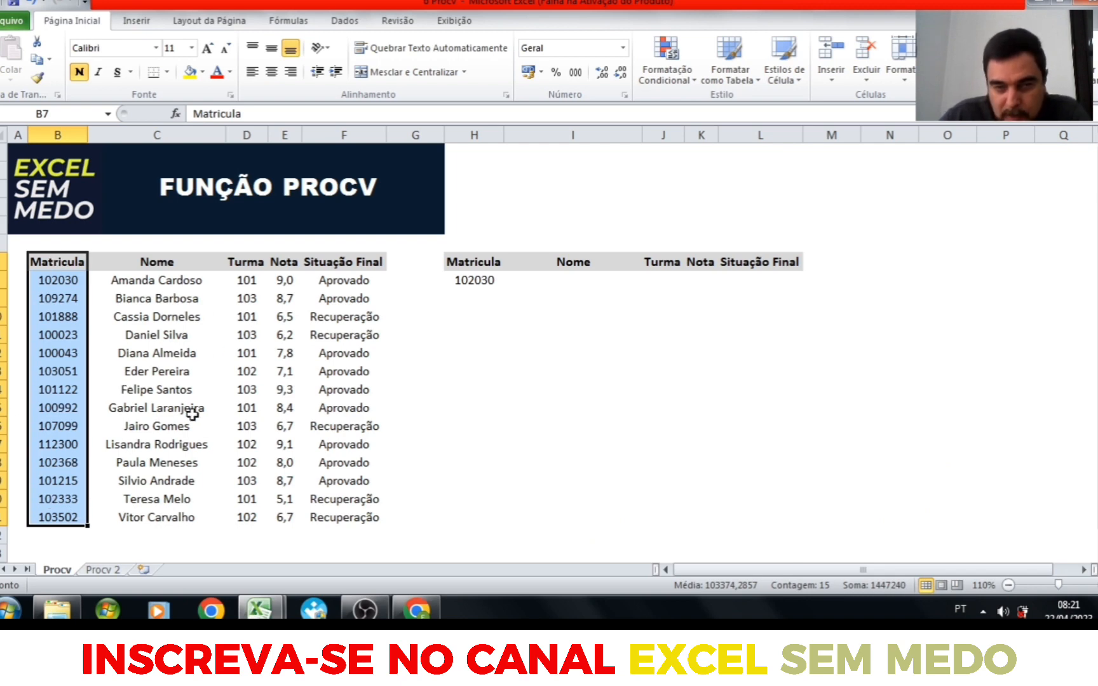
left_click(535, 288)
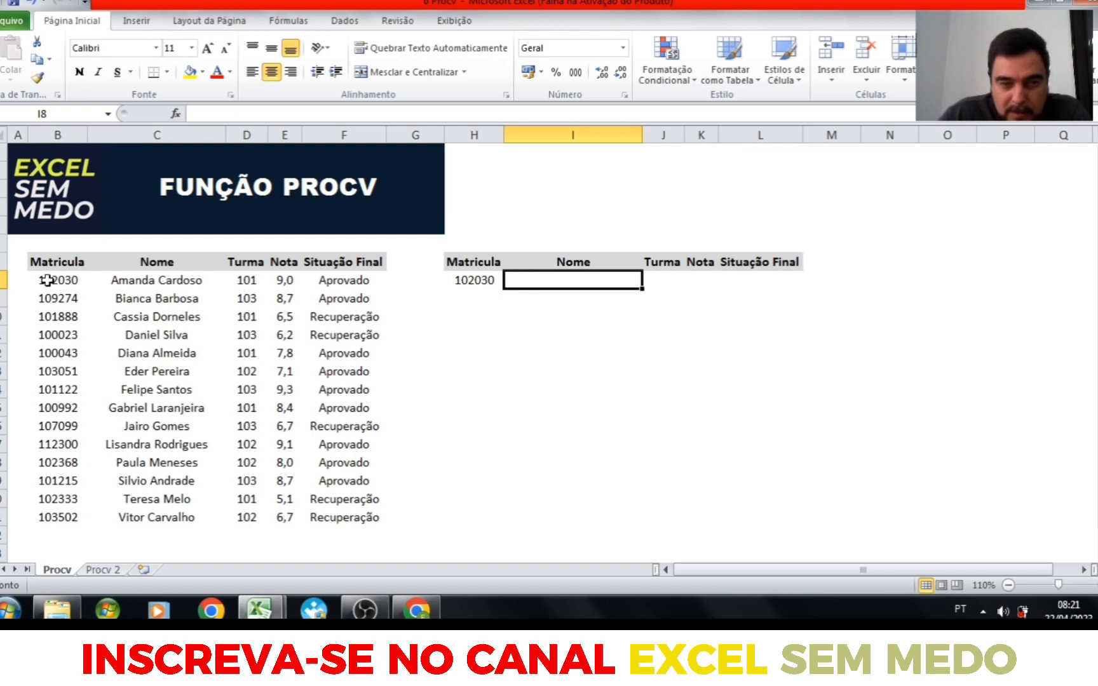
left_click(64, 257)
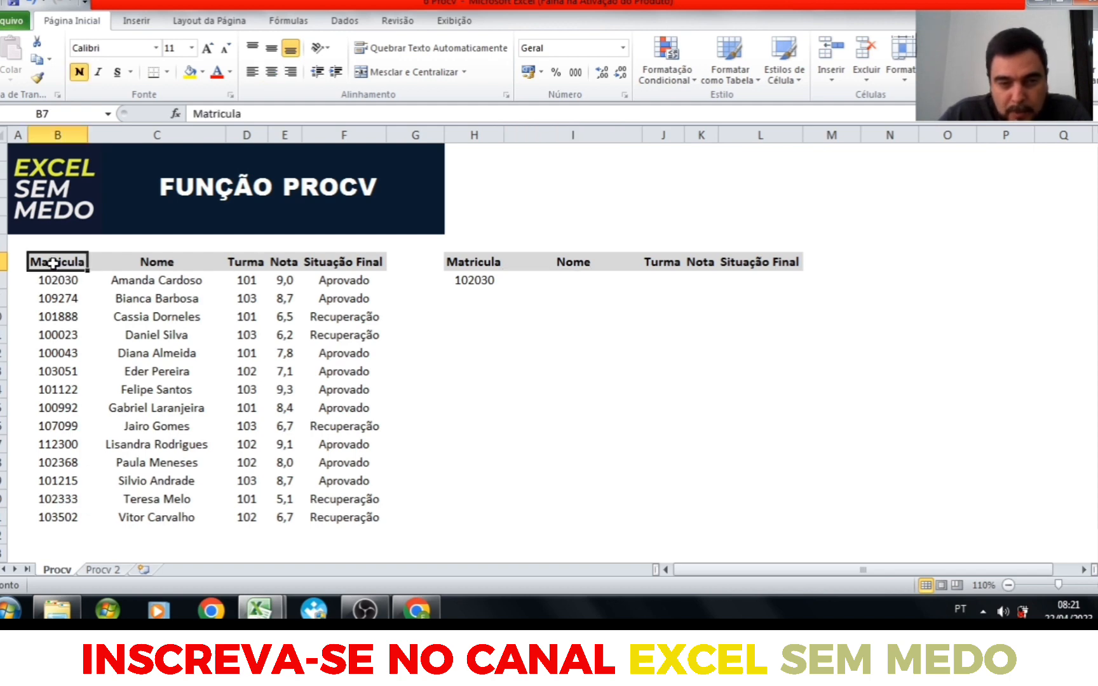
left_click_drag(244, 262, 237, 511)
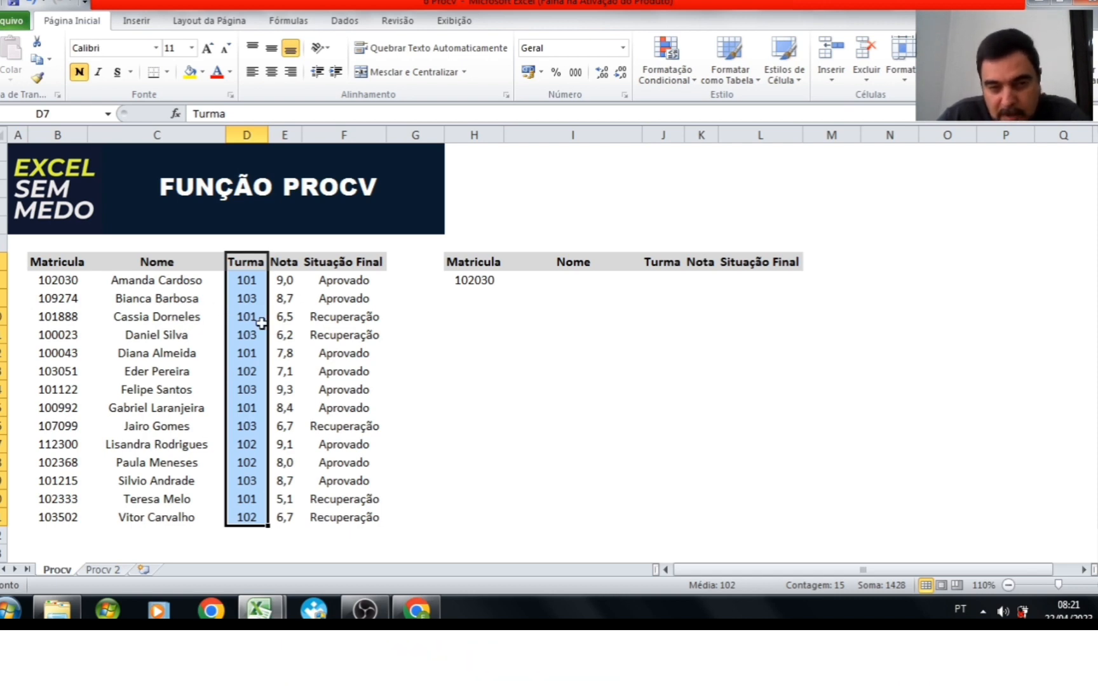
left_click(202, 283)
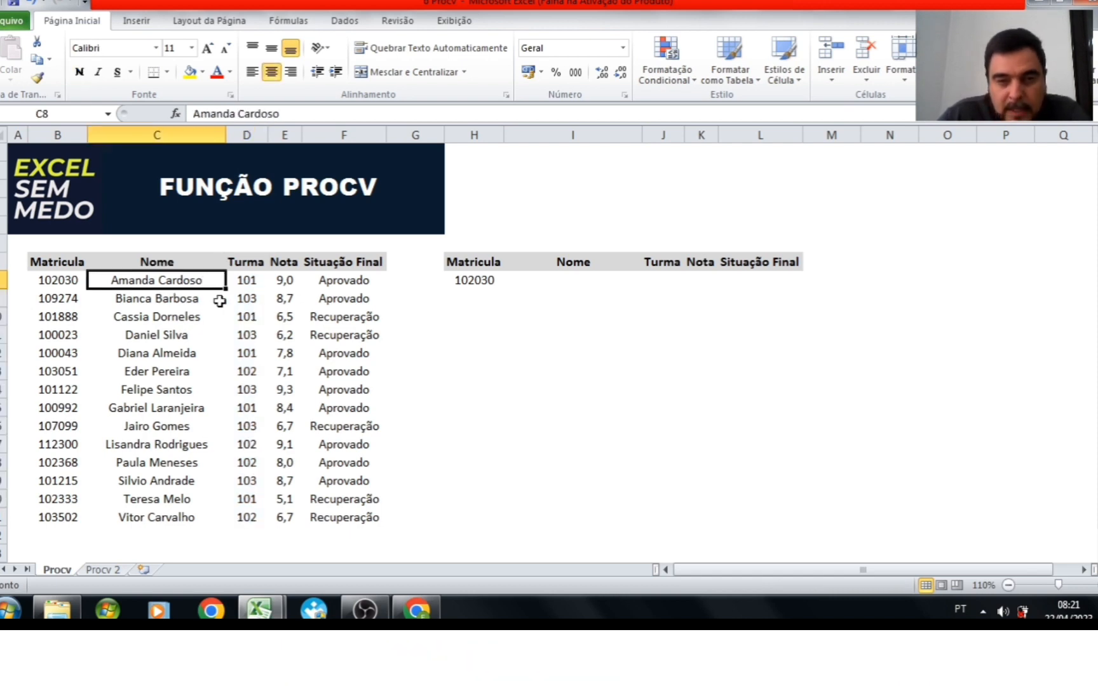
- Start a PROCV formula in the Nome cell I8 with the absolute reference $H$8 as the lookup value
left_click(470, 281)
left_click(575, 281)
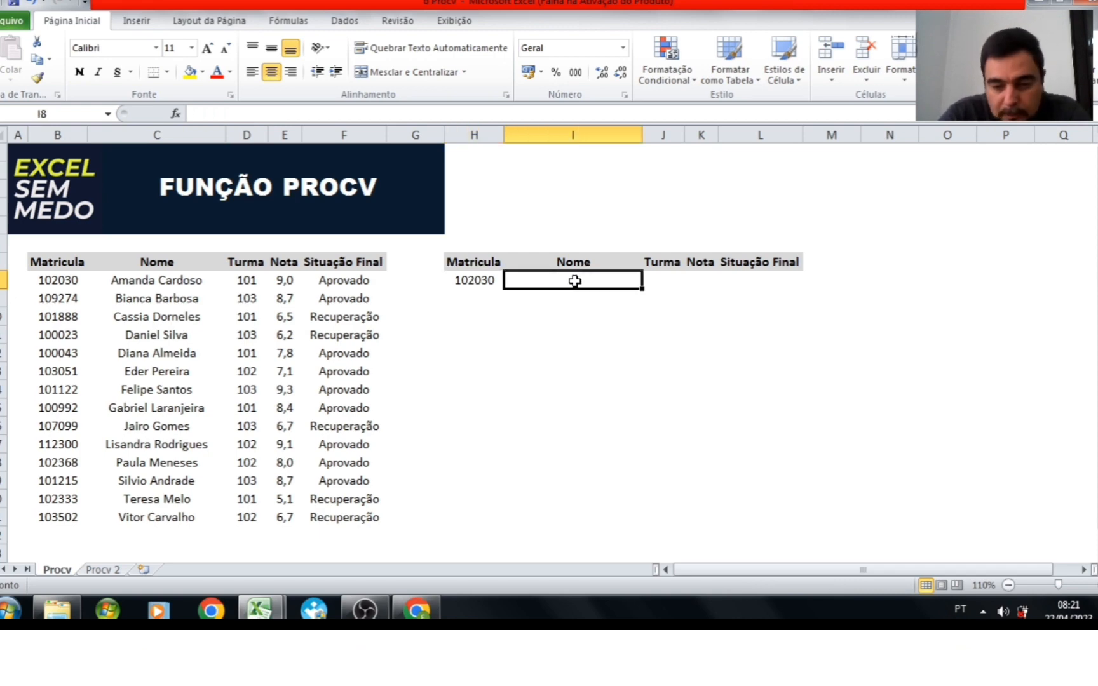
type("=procv")
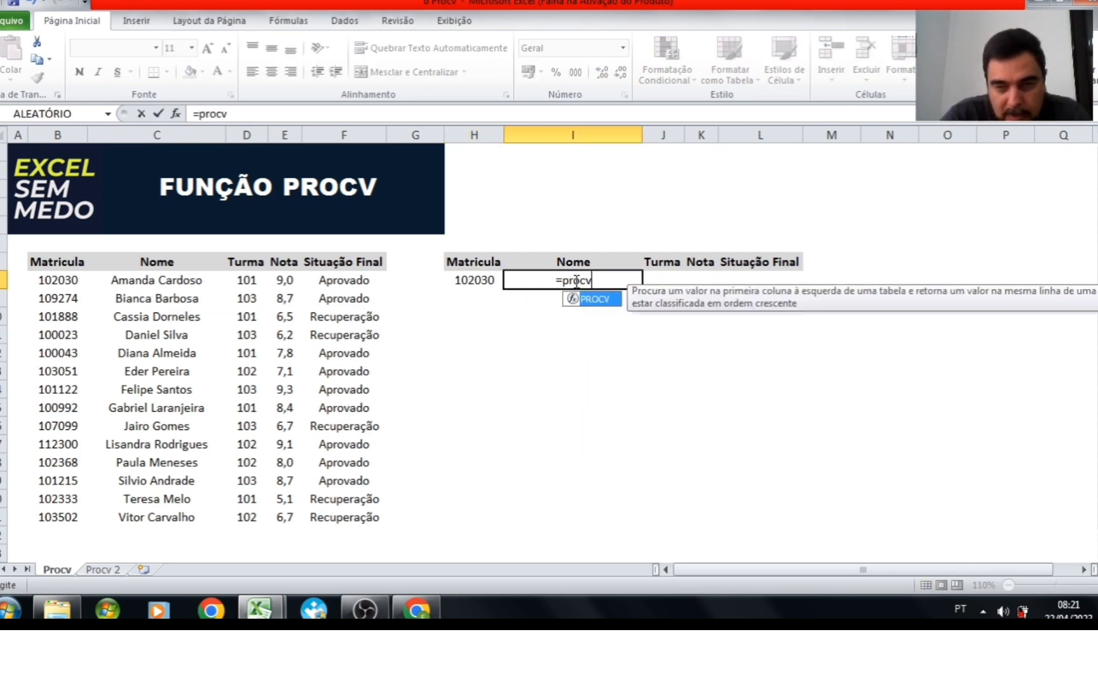
type("(")
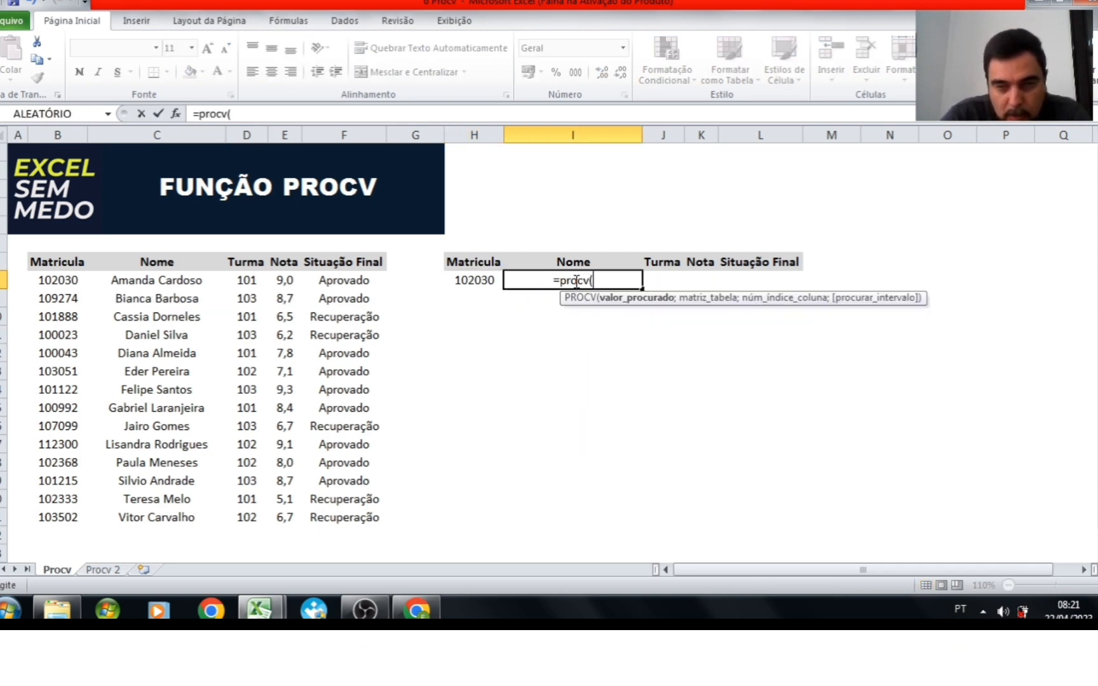
left_click(468, 281)
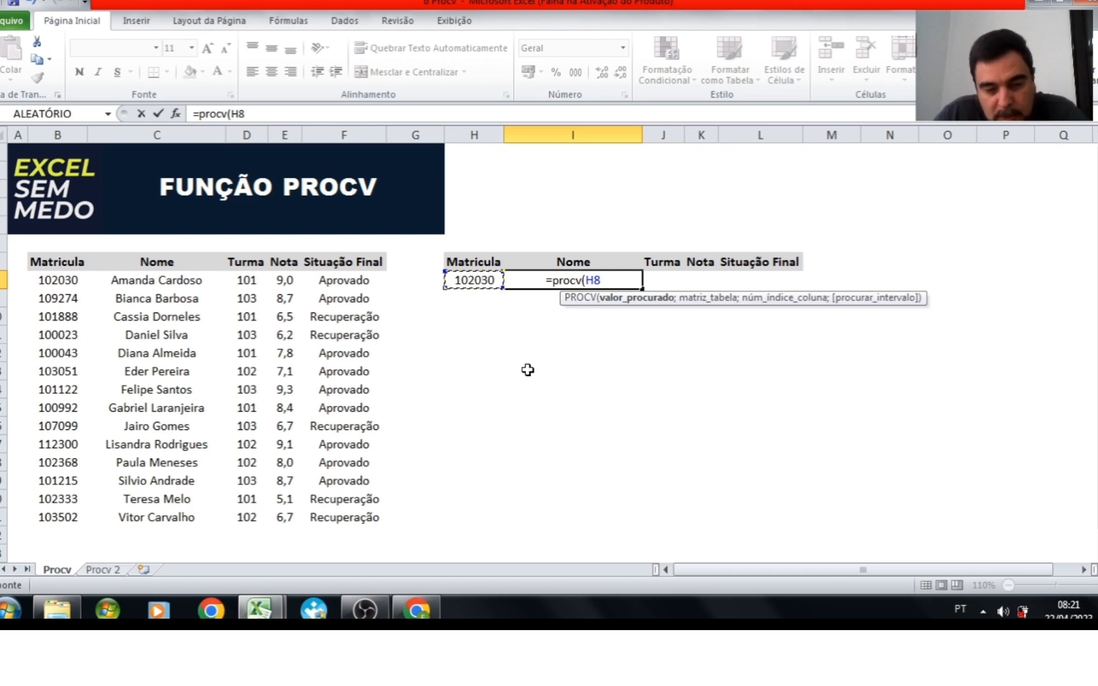
key("F4")
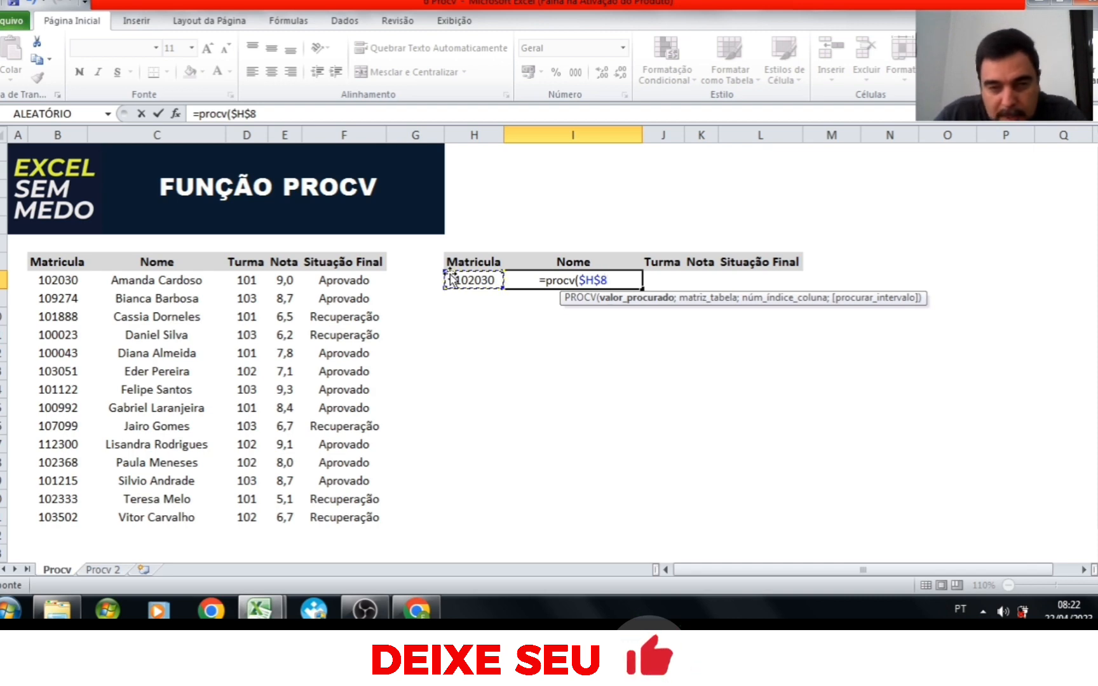
type(";")
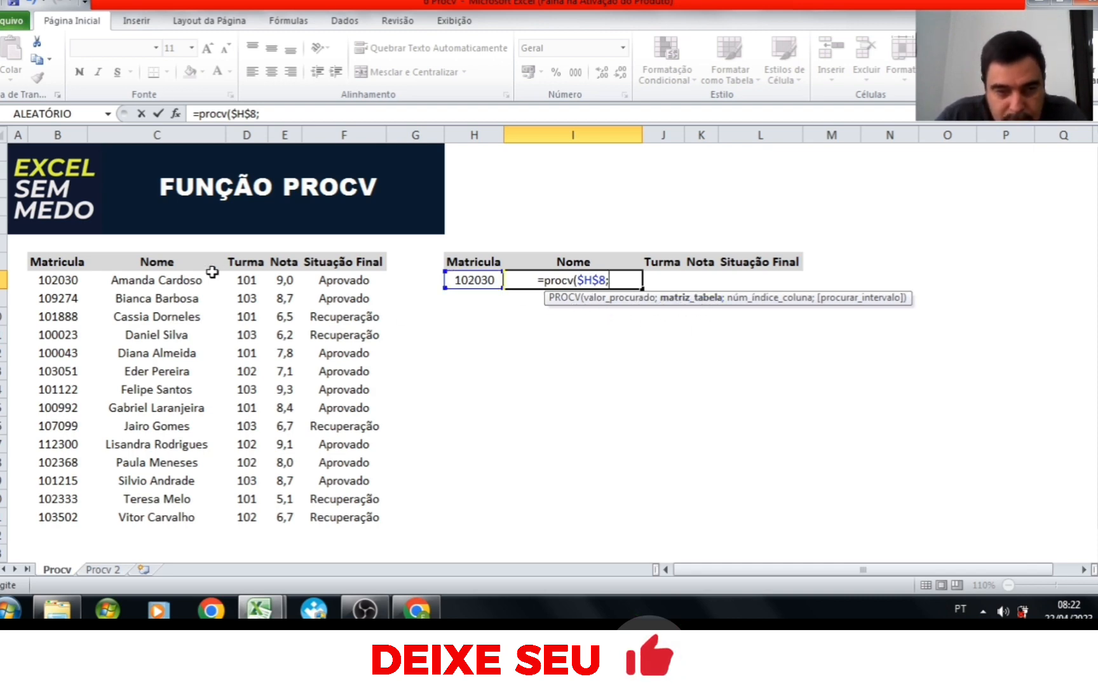
- Complete the I8 PROCV formula with the absolute table range $B$7:$F$21, column index 2 and exact match 0
left_click_drag(37, 259, 363, 512)
key("F4")
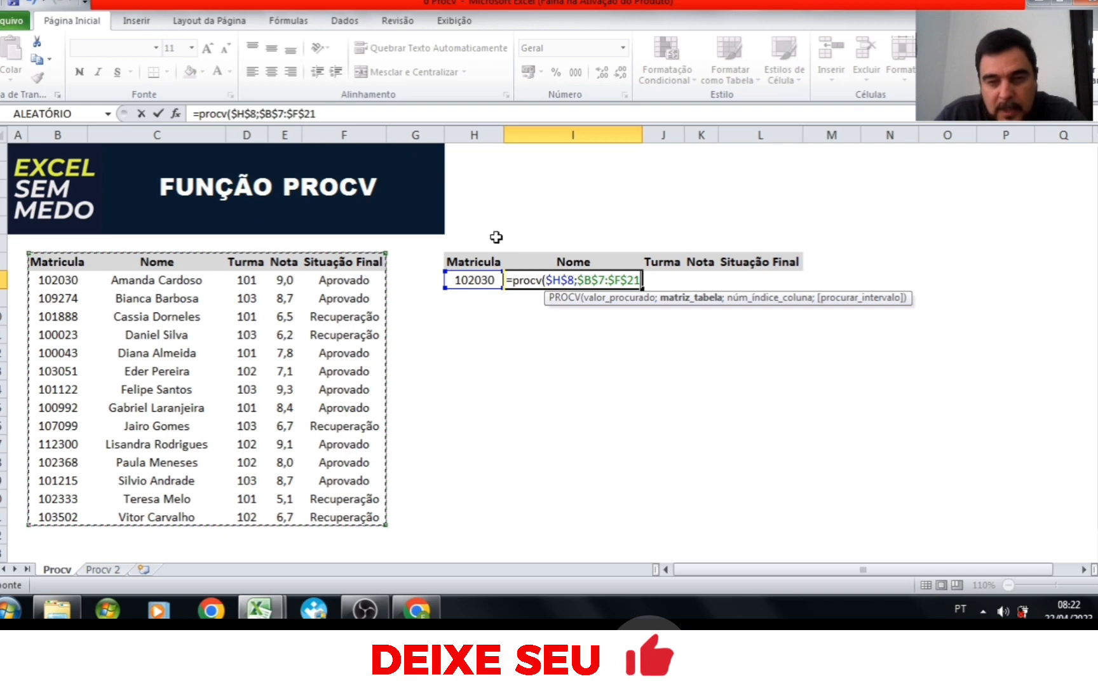
type(";")
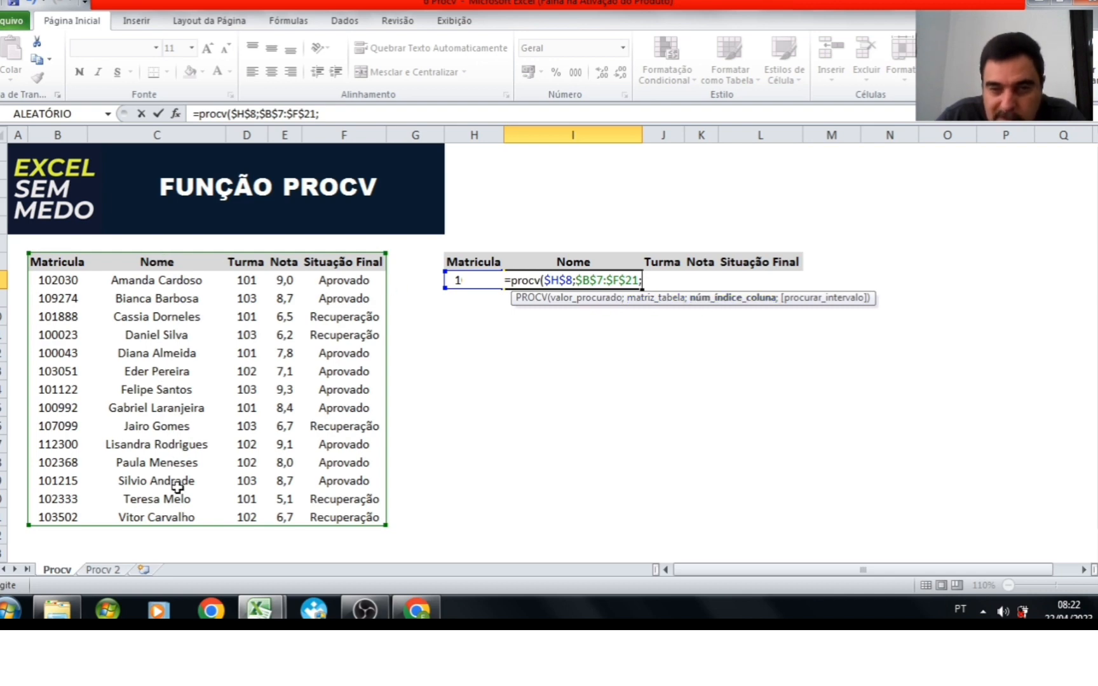
type("2;")
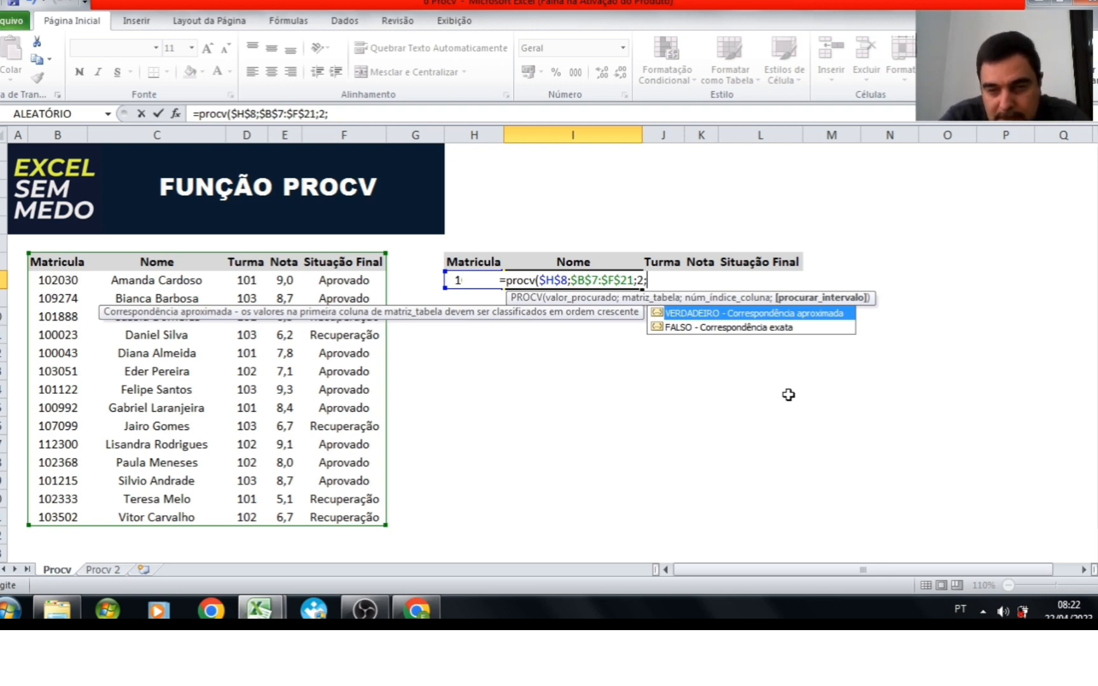
type("0")
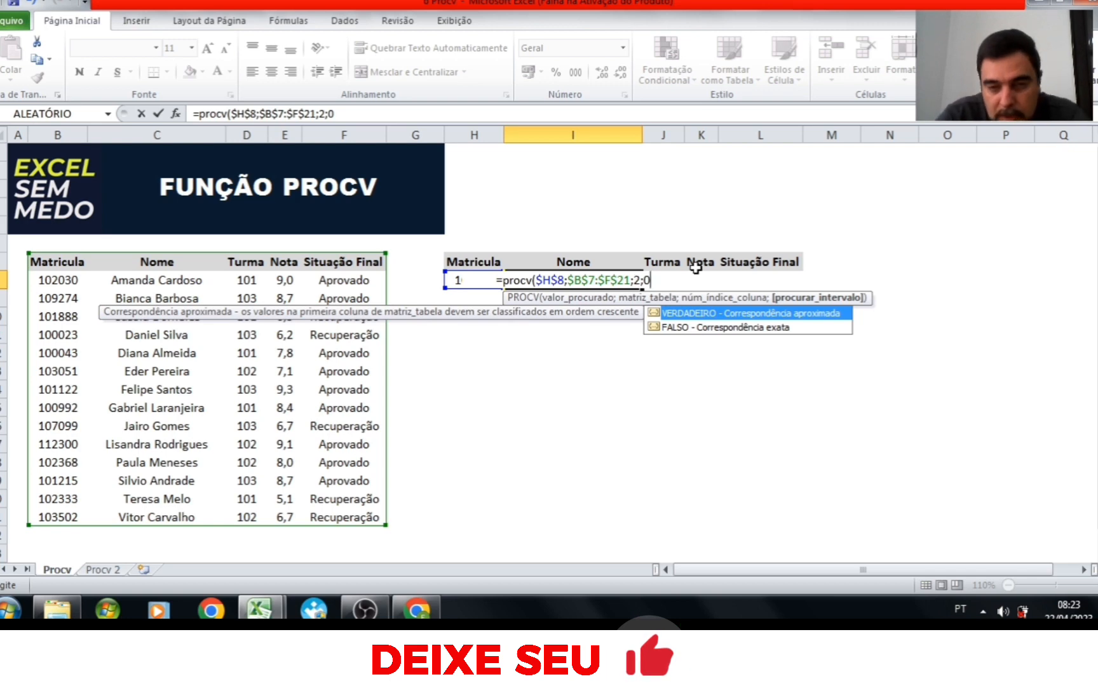
type(")")
key("Return")
key("Up")
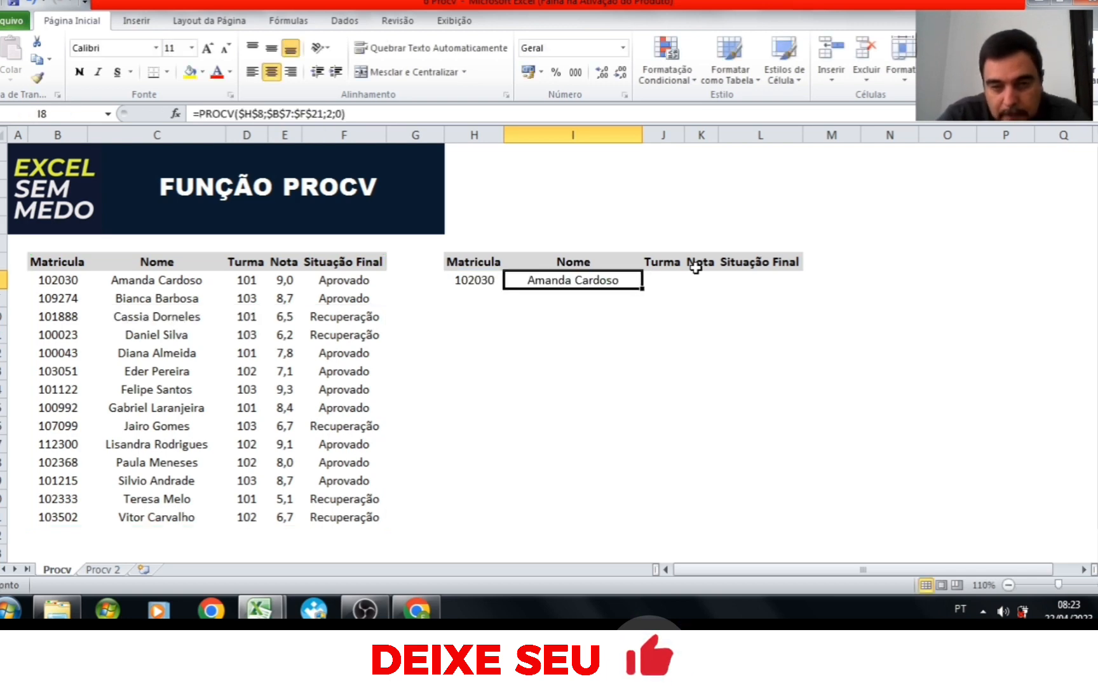
key("Left")
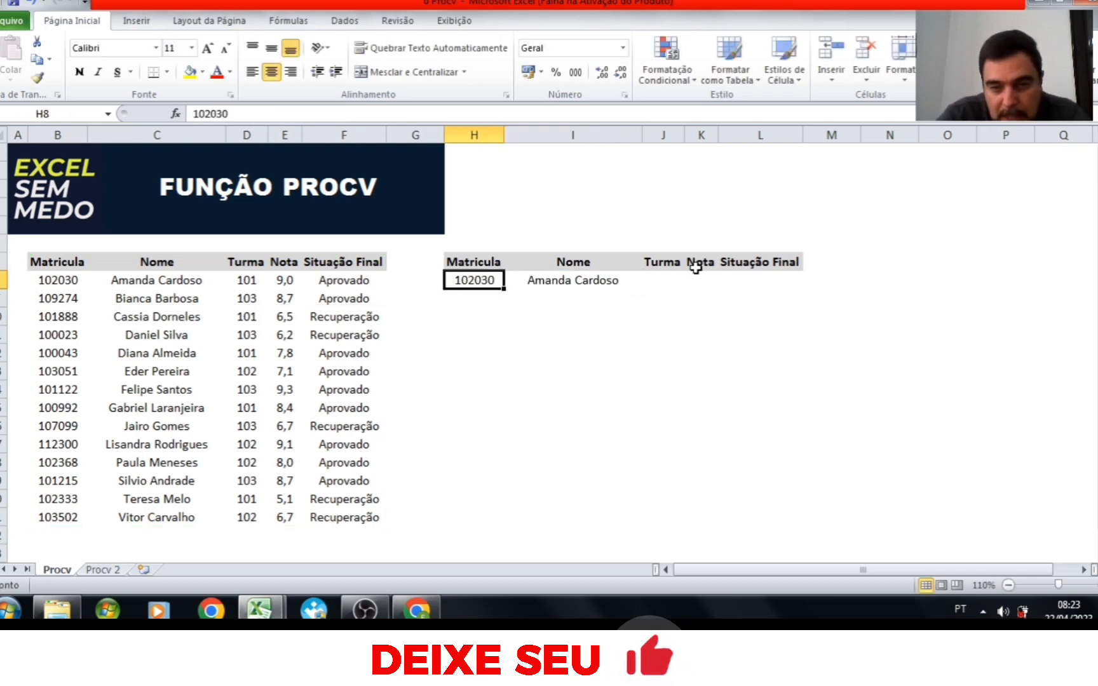
- Copy the PROCV formula from I8 into the Turma, Nota and Situação Final cells J8, K8 and L8
key("Right")
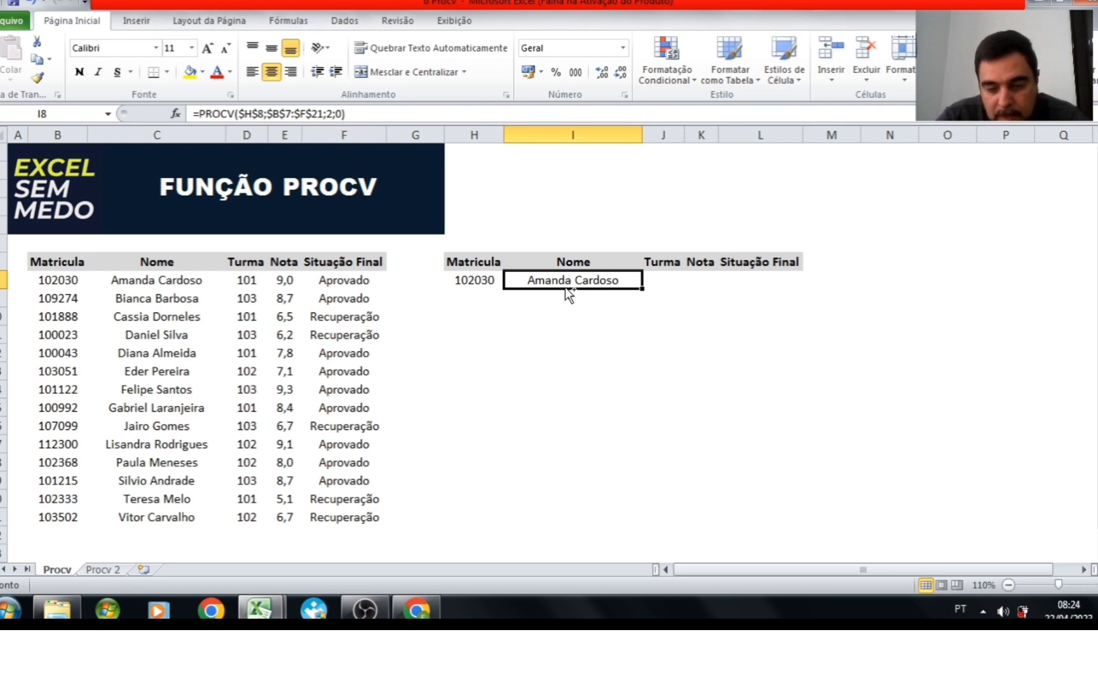
key("ctrl+c")
key("Right")
key("ctrl+v")
key("Right")
key("ctrl+v")
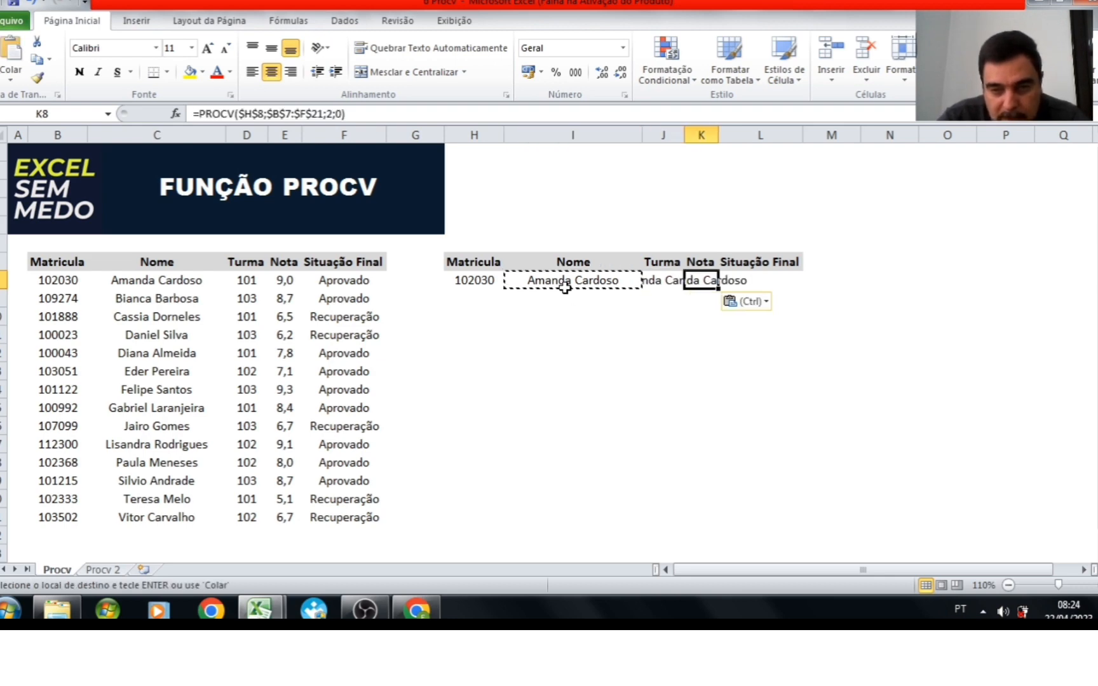
key("Right")
key("ctrl+v")
- Set the column index of the Turma formula in J8 to 3
key("Left")
key("Left")
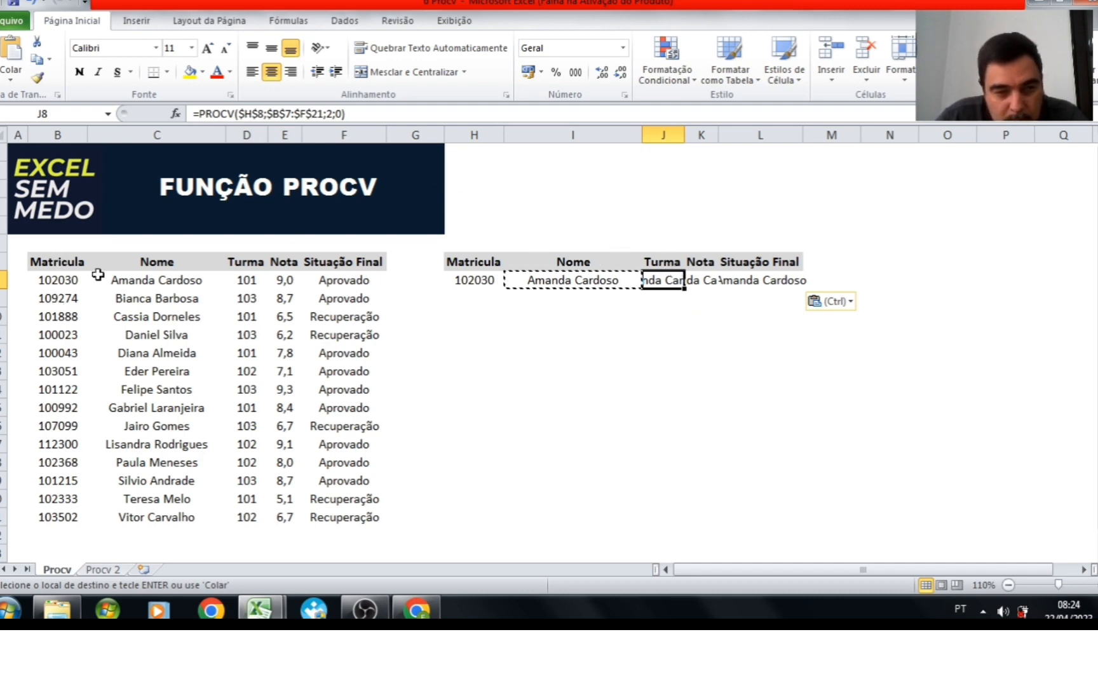
double_click(328, 113)
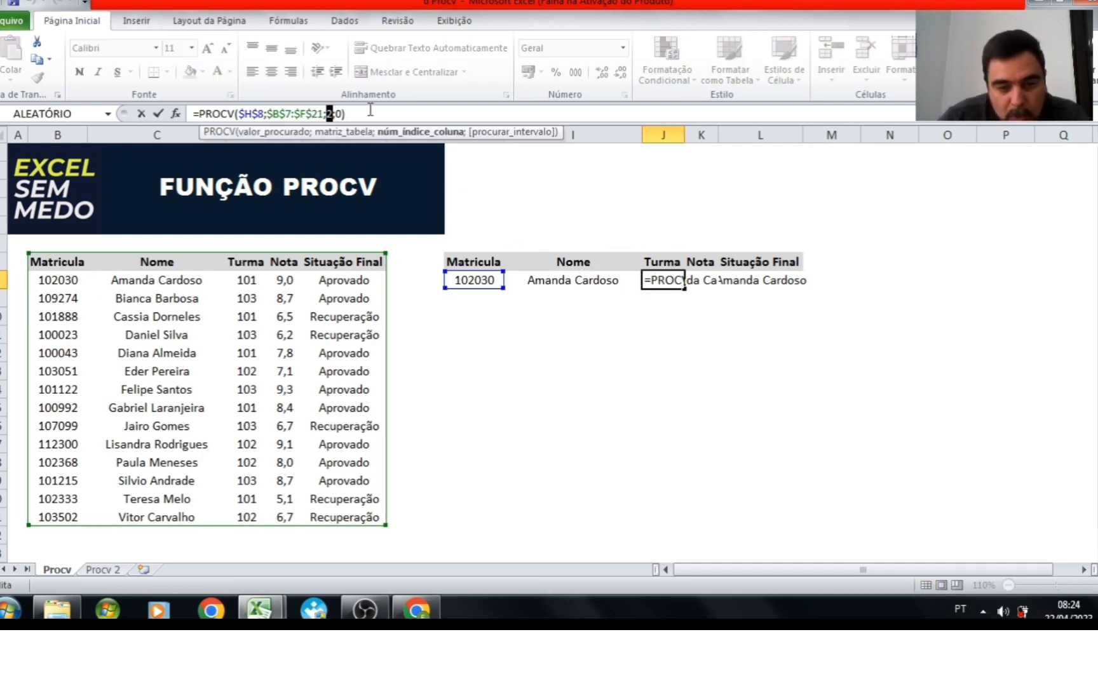
type("3")
key("Return")
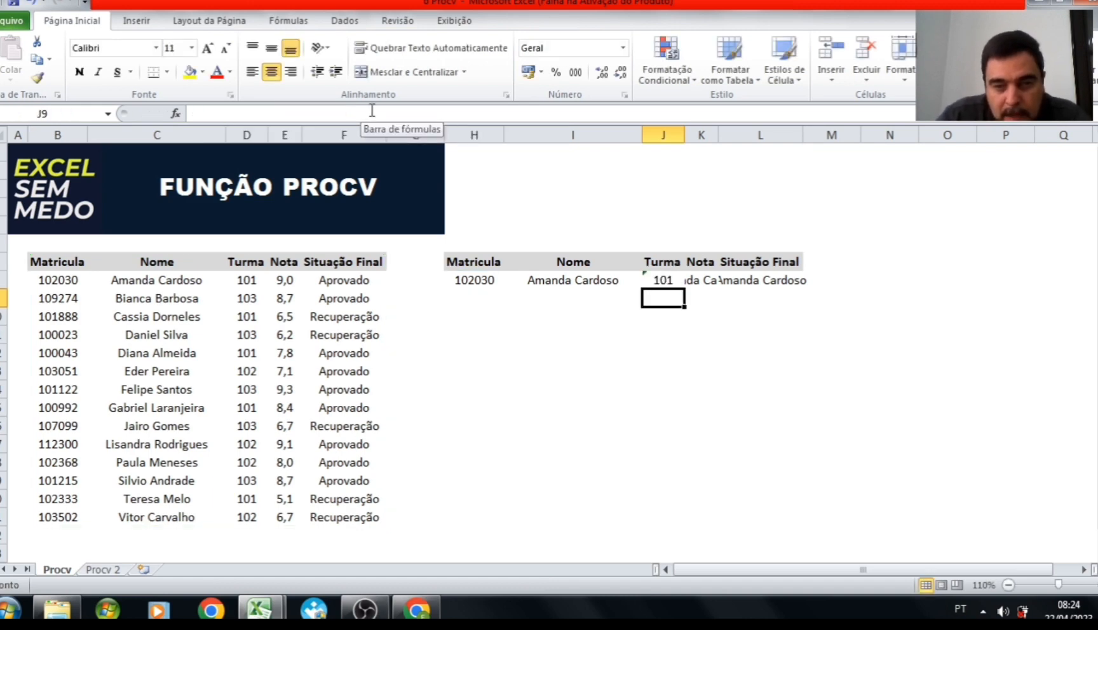
- Set the column index of the Nota formula in K8 to 4
left_click(699, 280)
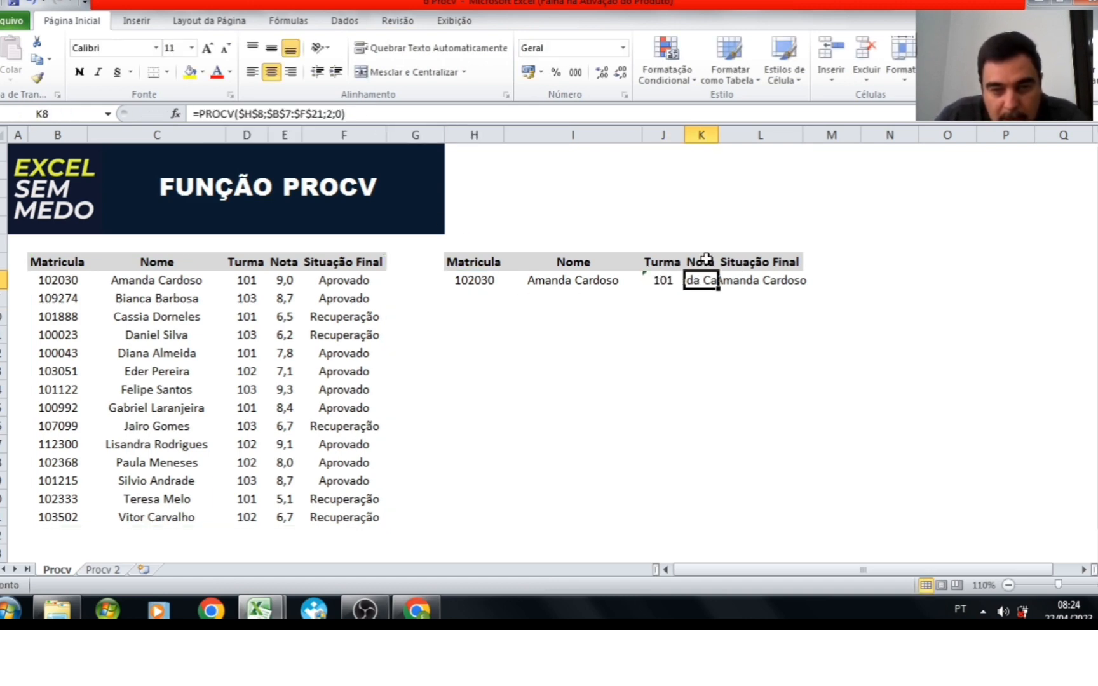
left_click(325, 113)
left_click(333, 113)
key("Left")
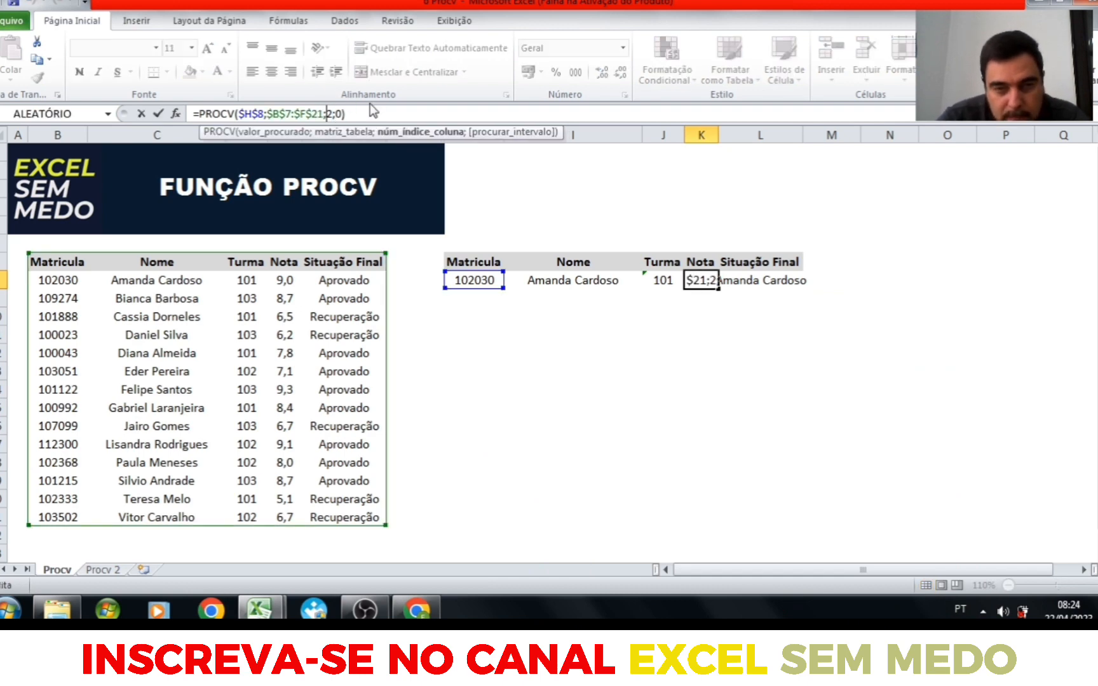
type("4")
key("Return")
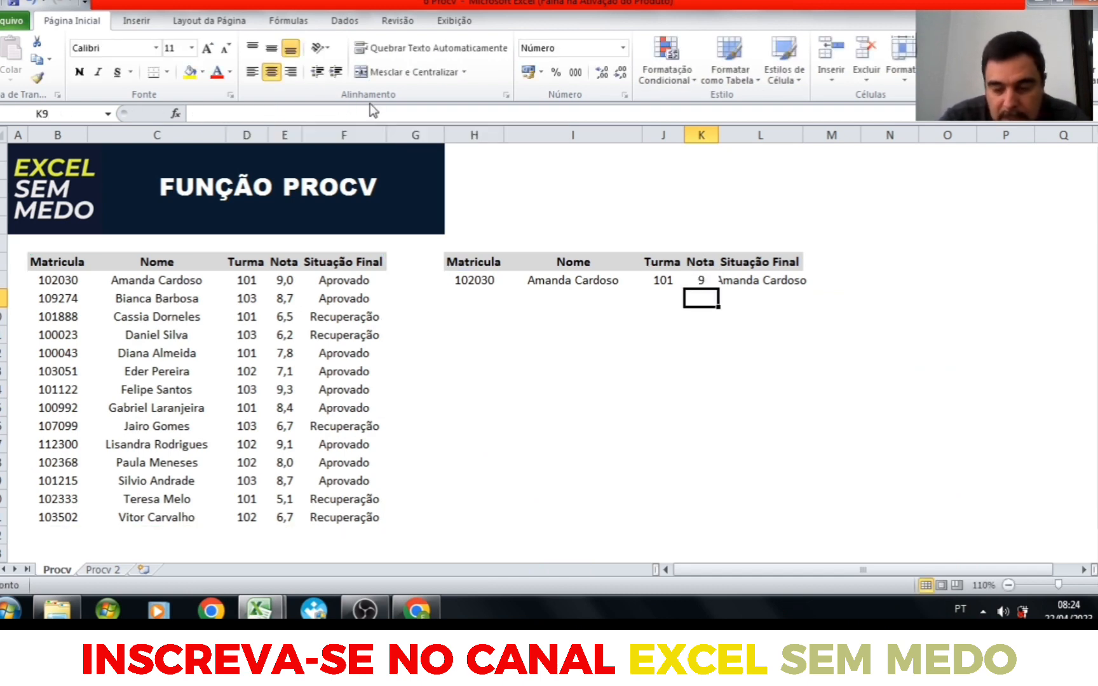
- Set the column index of the Situação Final formula in L8 to 5
key("Up")
key("Right")
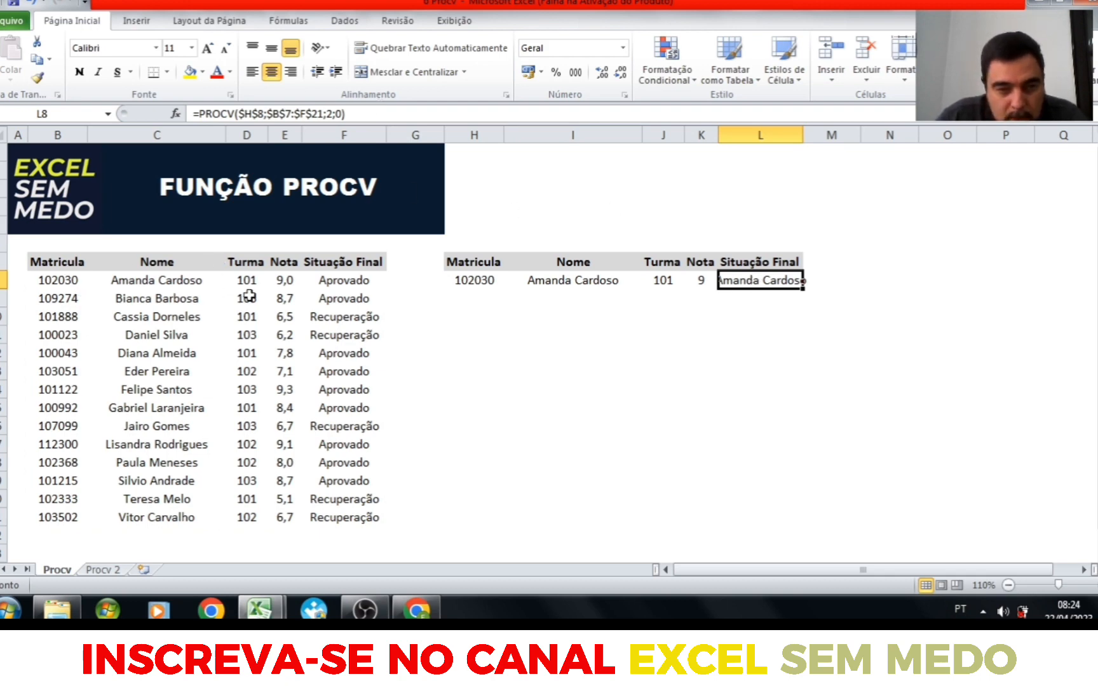
double_click(328, 112)
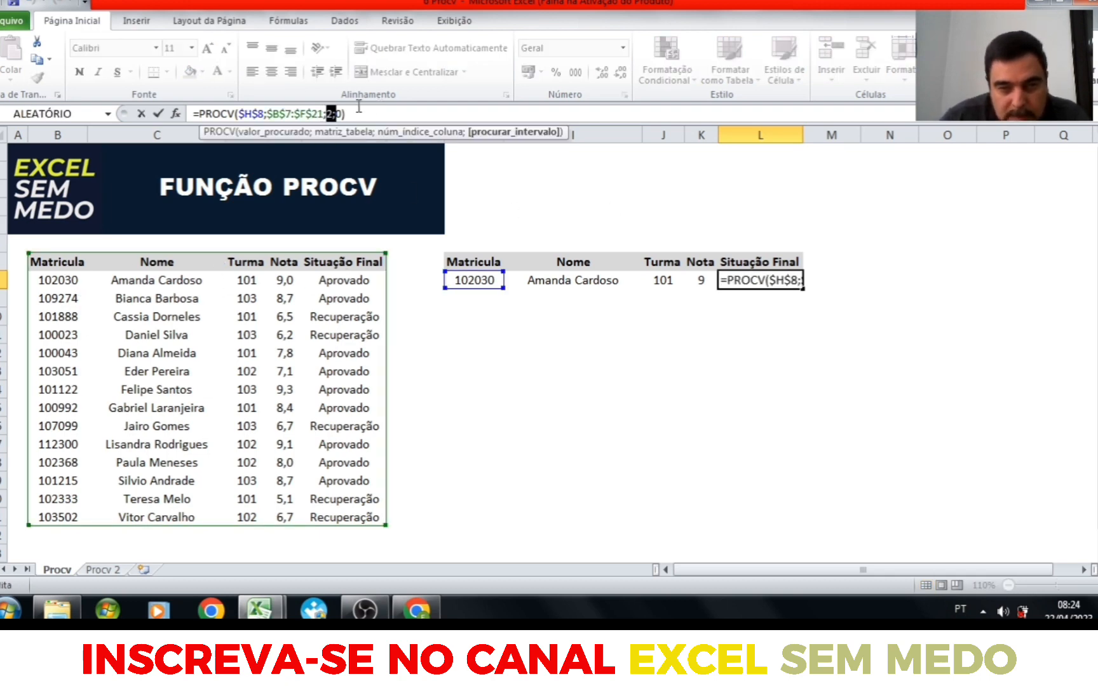
key("Right")
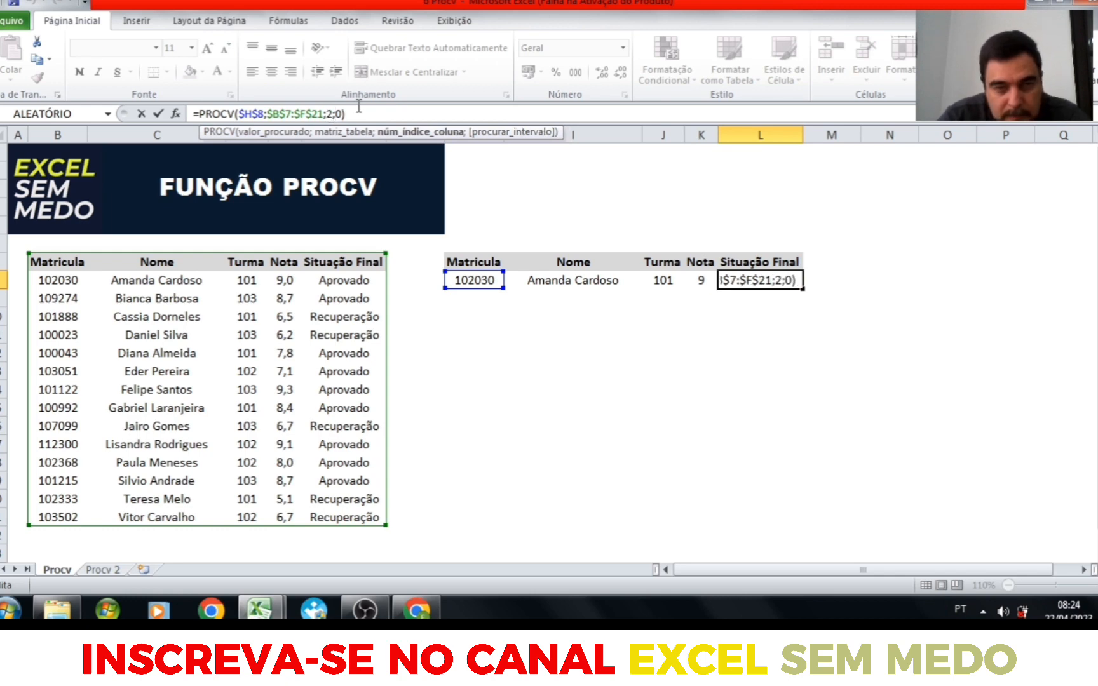
key("Return")
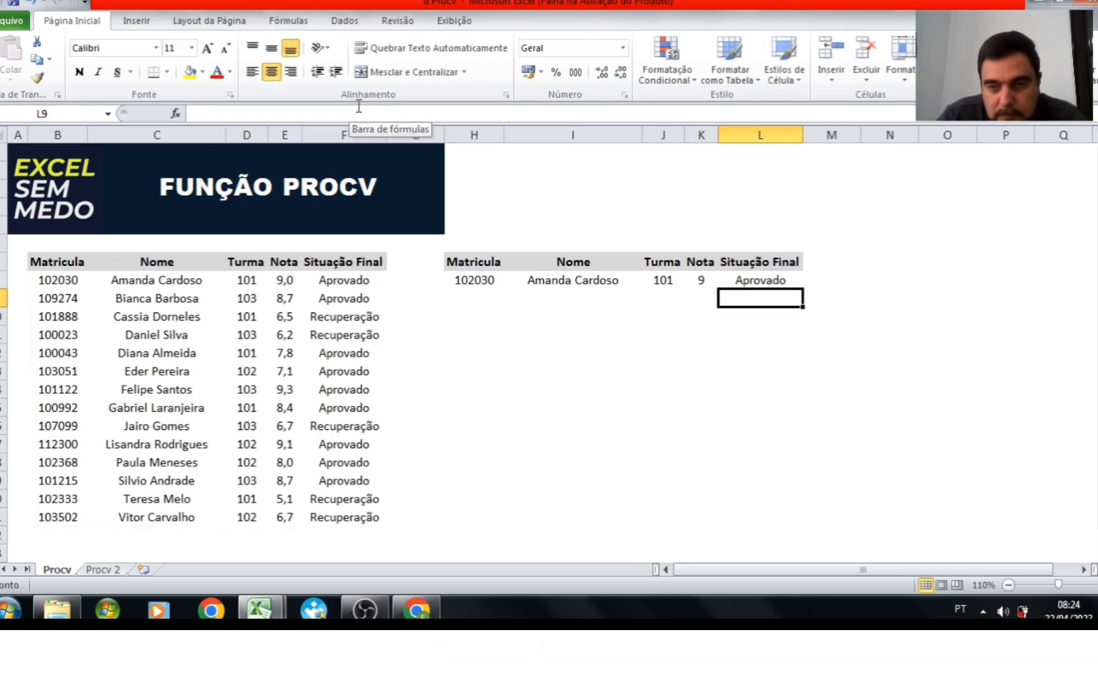
- Test the lookup by entering the Matricula from B12 into H8 and compare the returned data with row 12 of the table
left_click(725, 278)
left_click(468, 286)
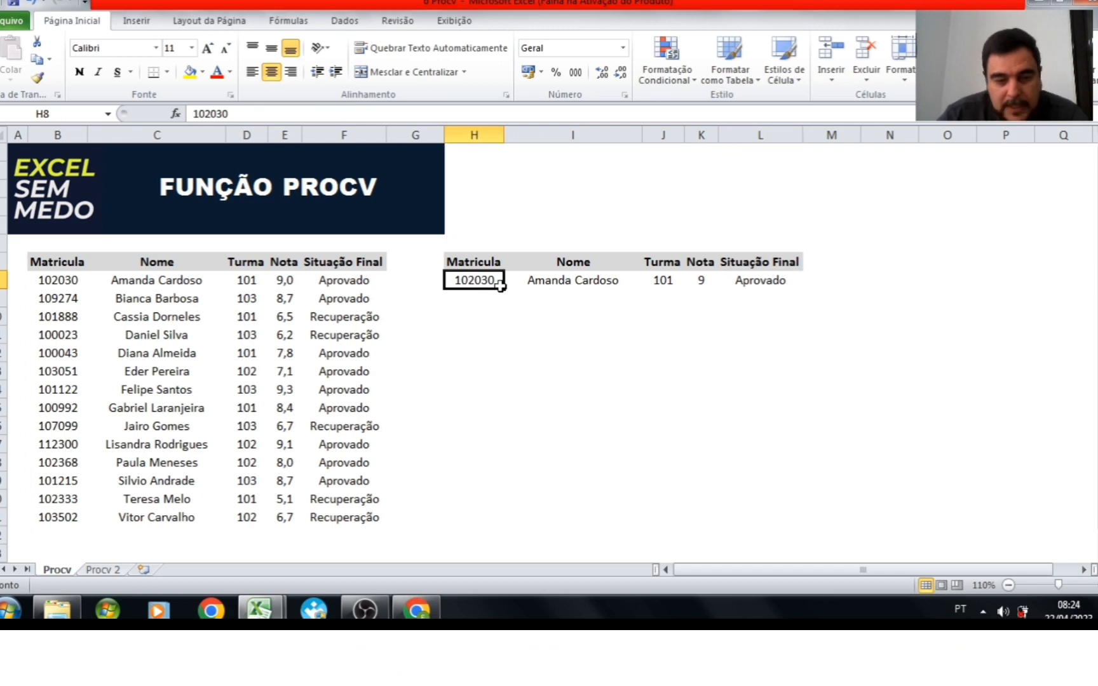
type("100043")
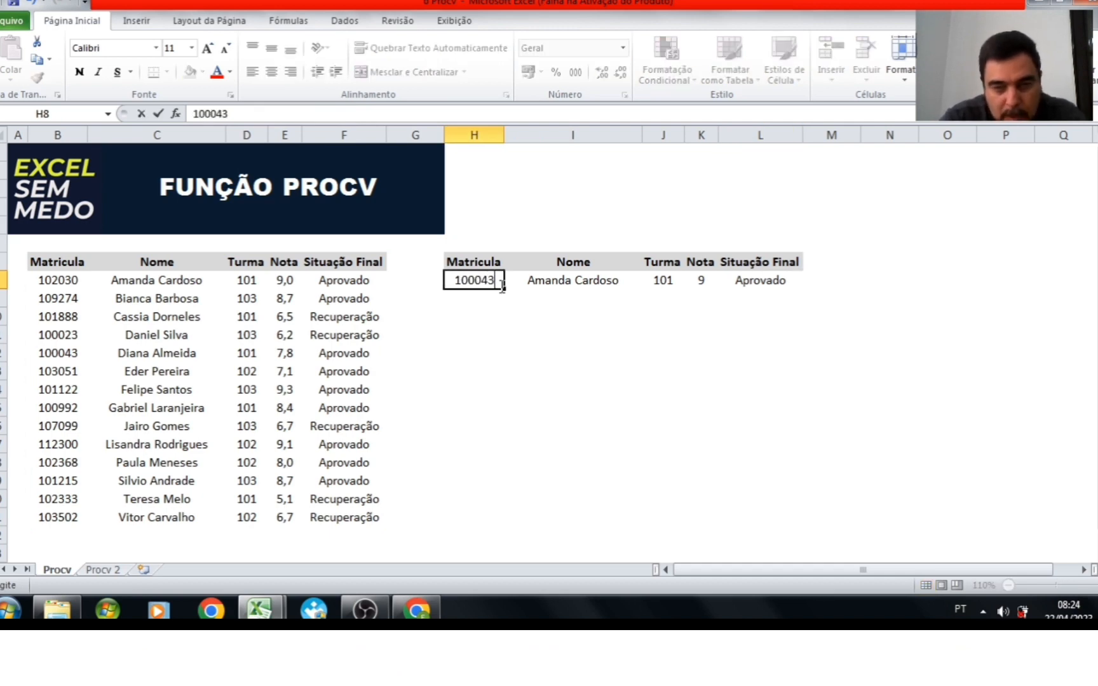
key("Return")
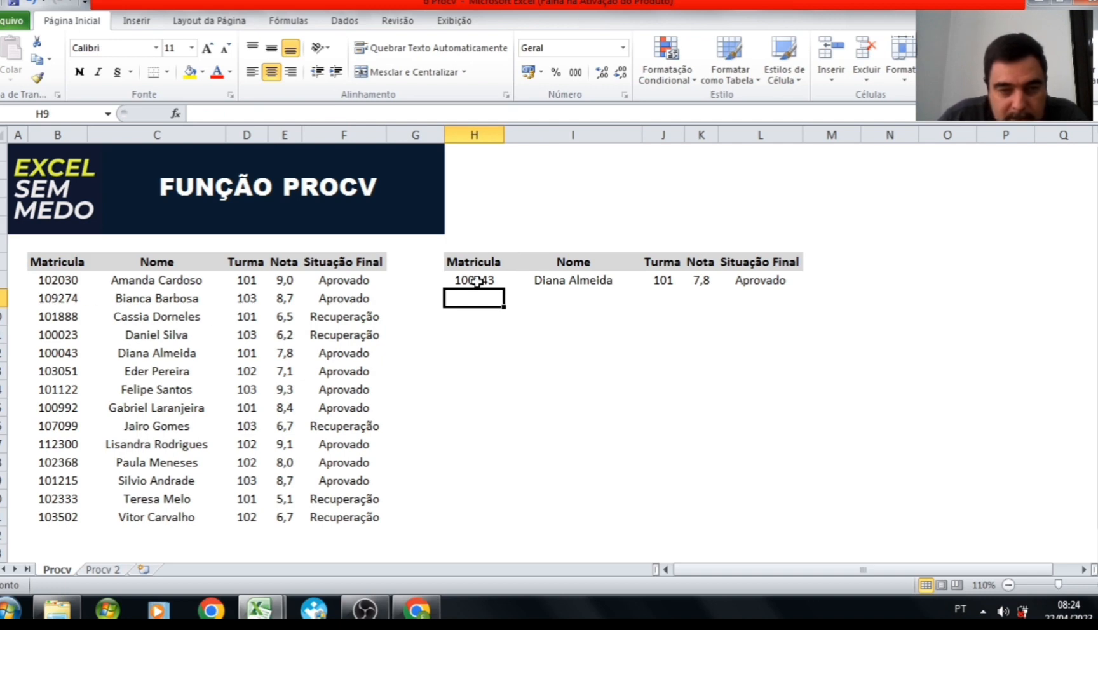
left_click(476, 282)
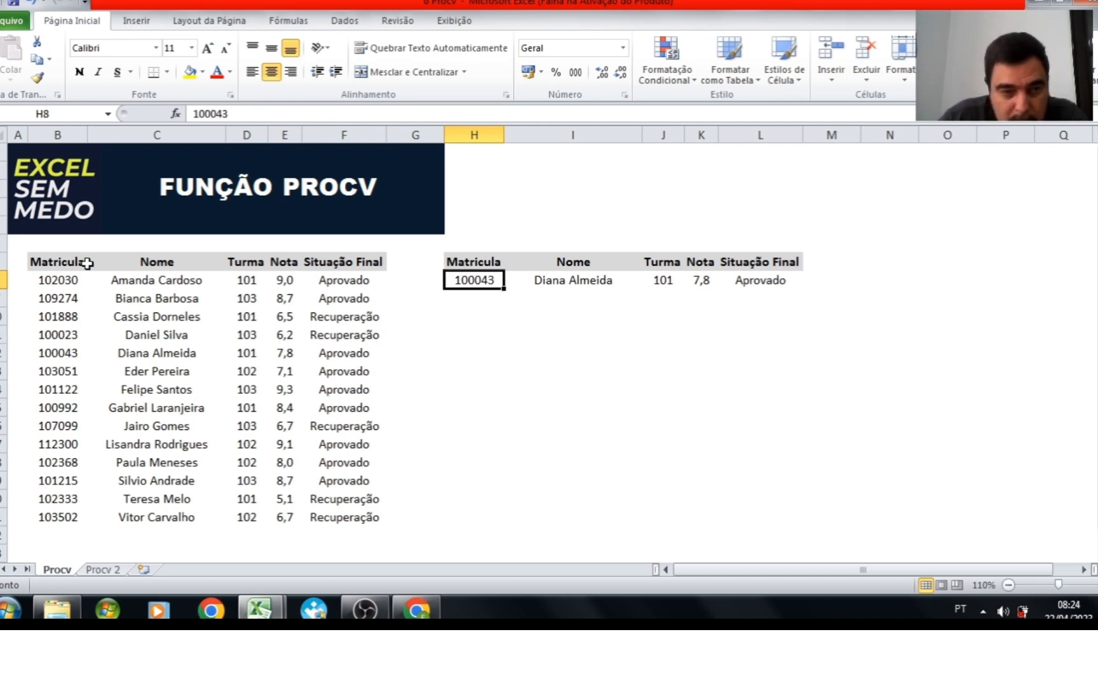
left_click(66, 263)
left_click_drag(66, 263, 53, 508)
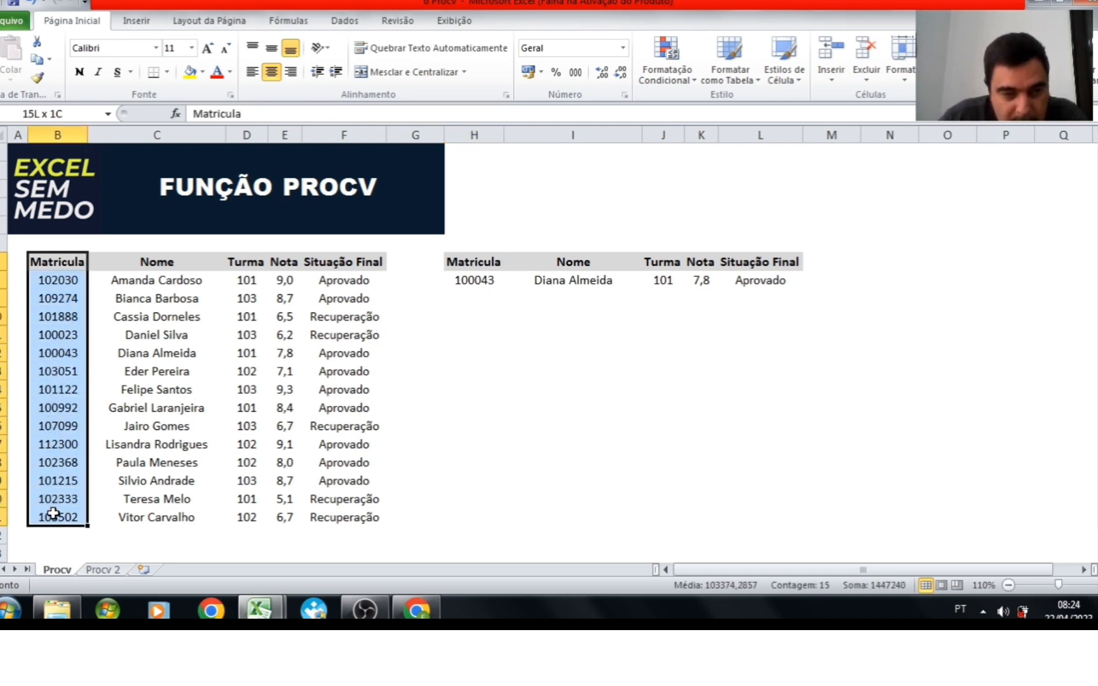
left_click_drag(59, 261, 308, 351)
left_click(59, 350)
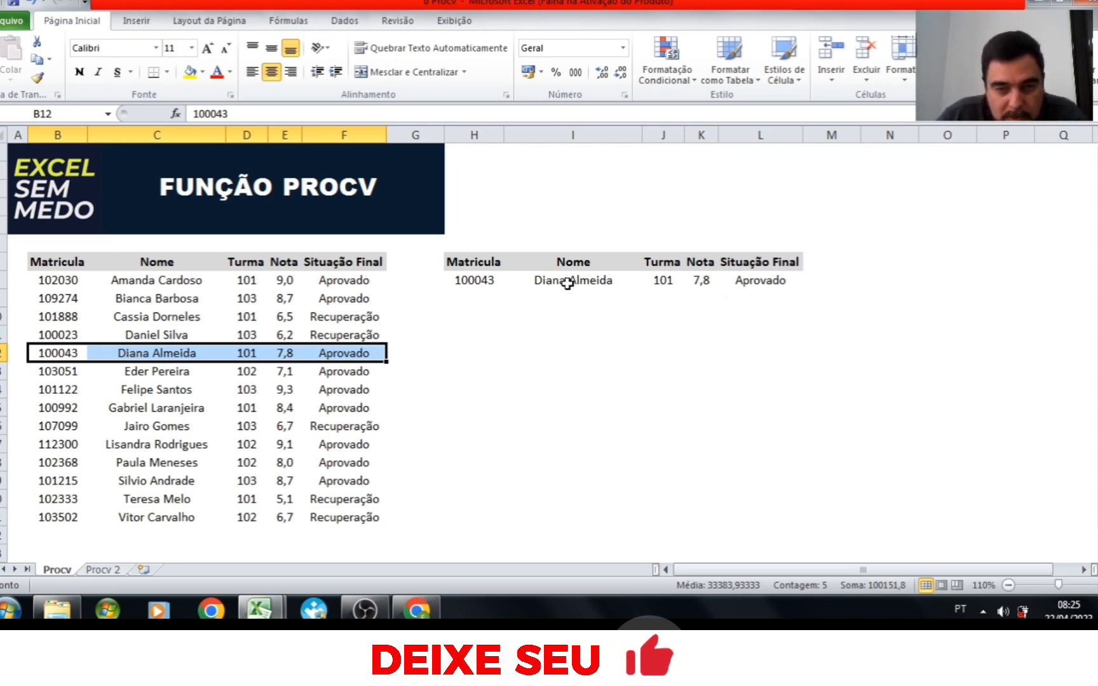
- Enter the Matricula from B16 into H8 and check the Situação Final formula in L8
left_click(482, 284)
type("1")
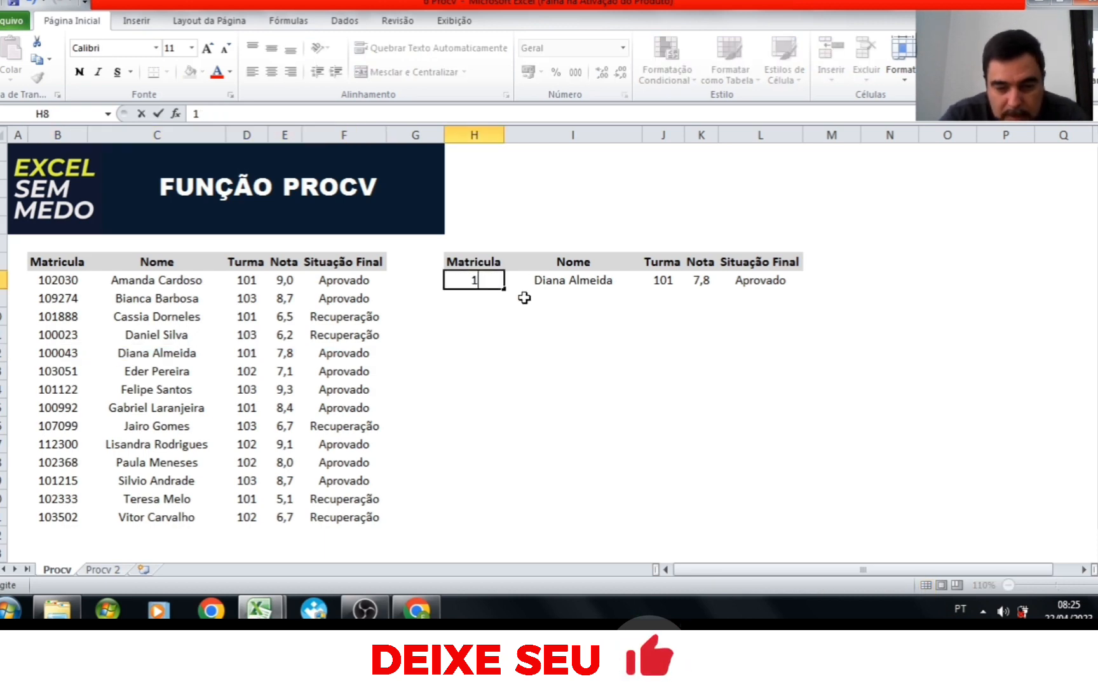
type("07099")
key("Return")
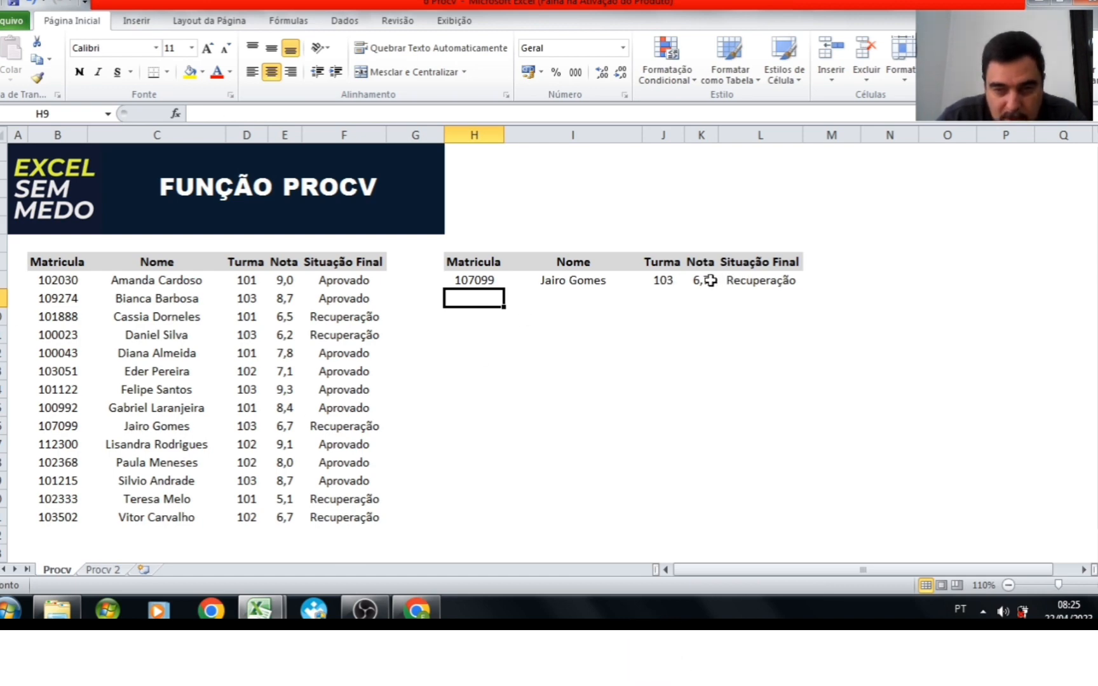
left_click(778, 281)
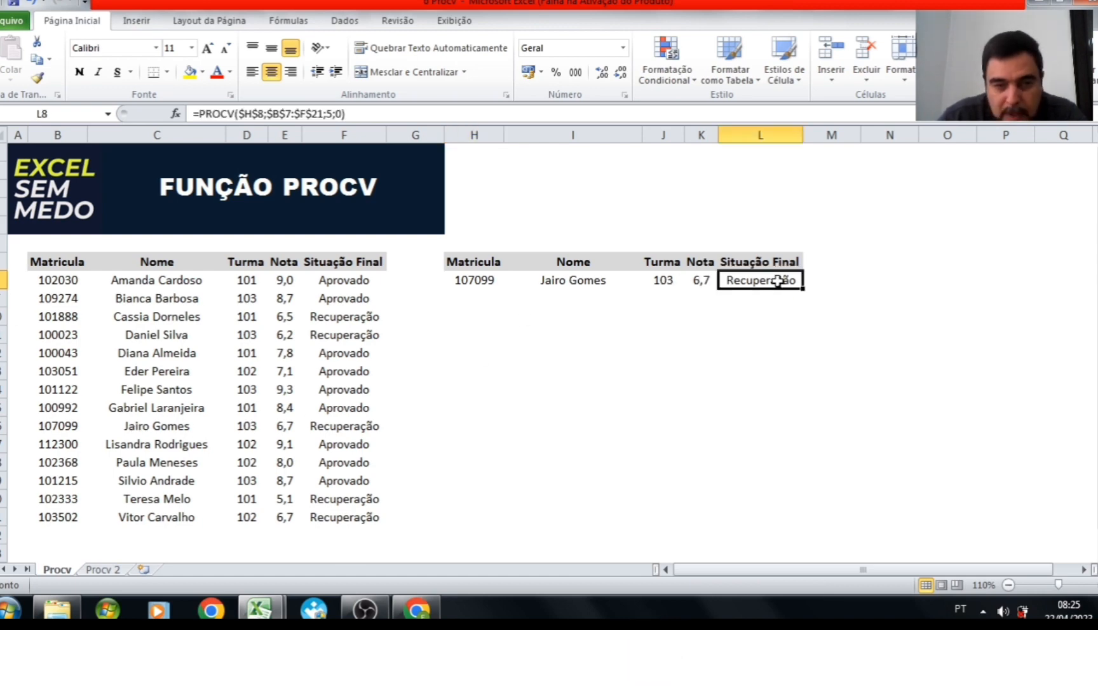
- Enter the unlisted Matricula 110000 into H8 to test a lookup without an exact match
left_click(459, 281)
type("1")
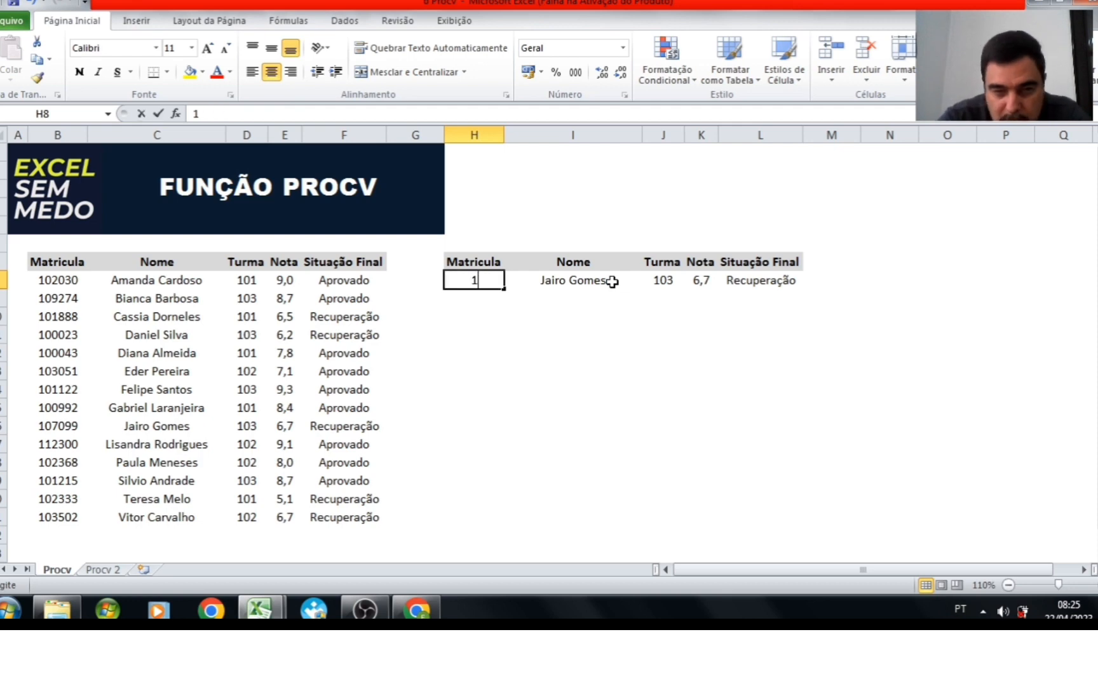
type("10000")
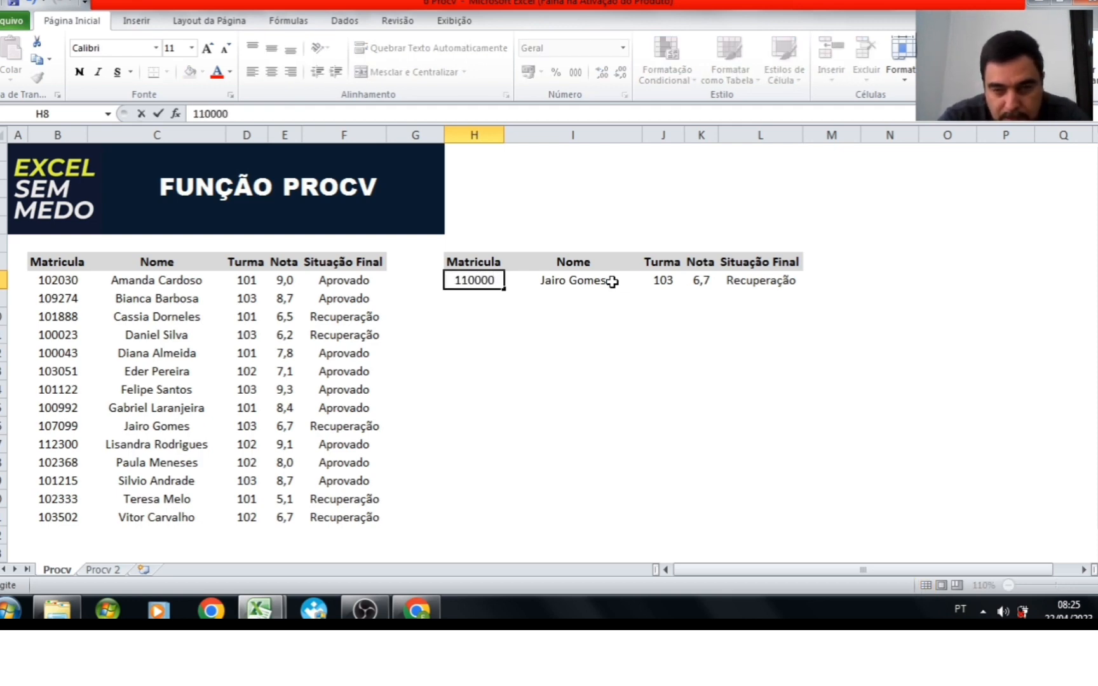
key("Return")
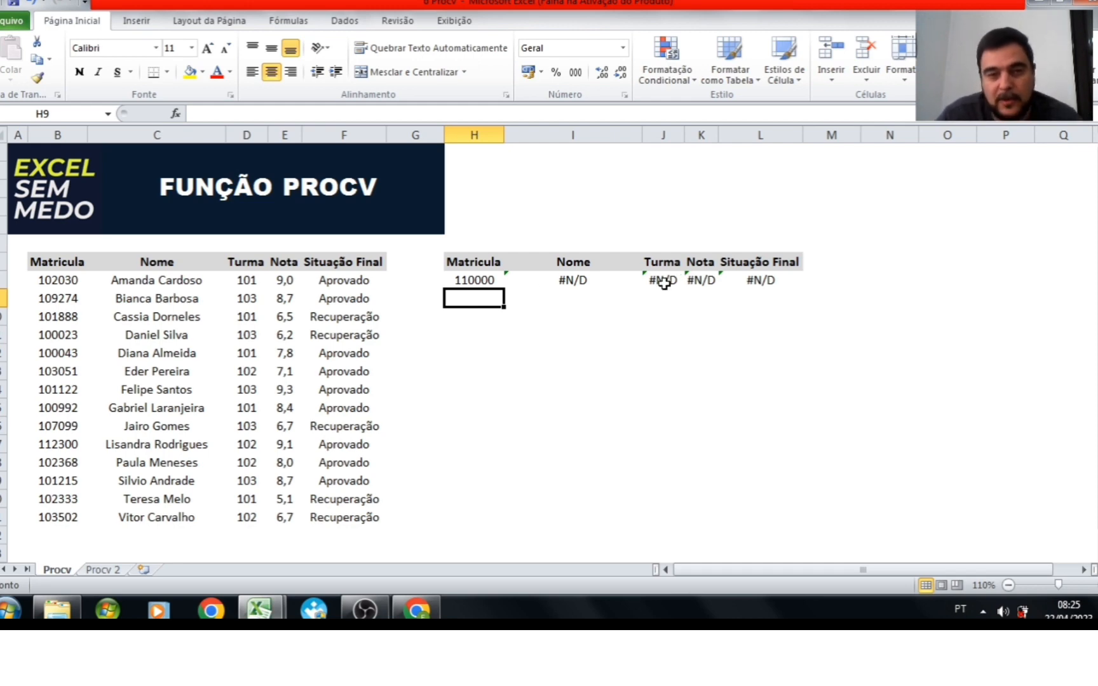
- Change the last argument of the I8 PROCV formula to 1 for approximate match and compare the result with B21
left_click(551, 274)
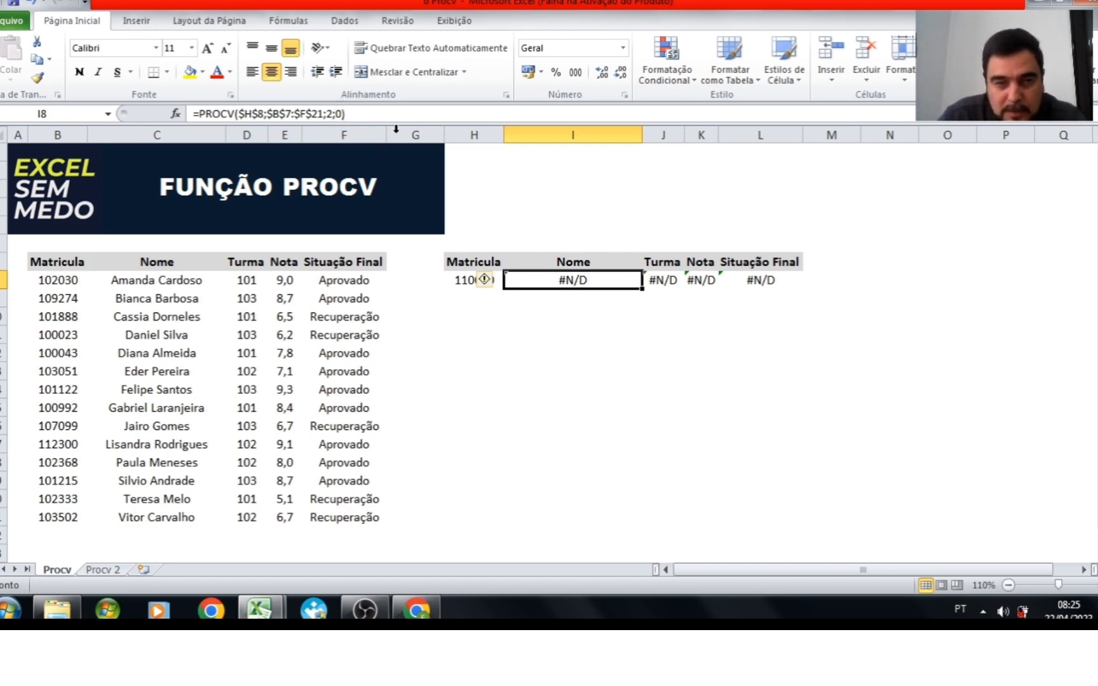
left_click(340, 113)
key("BackSpace")
type("1")
key("Return")
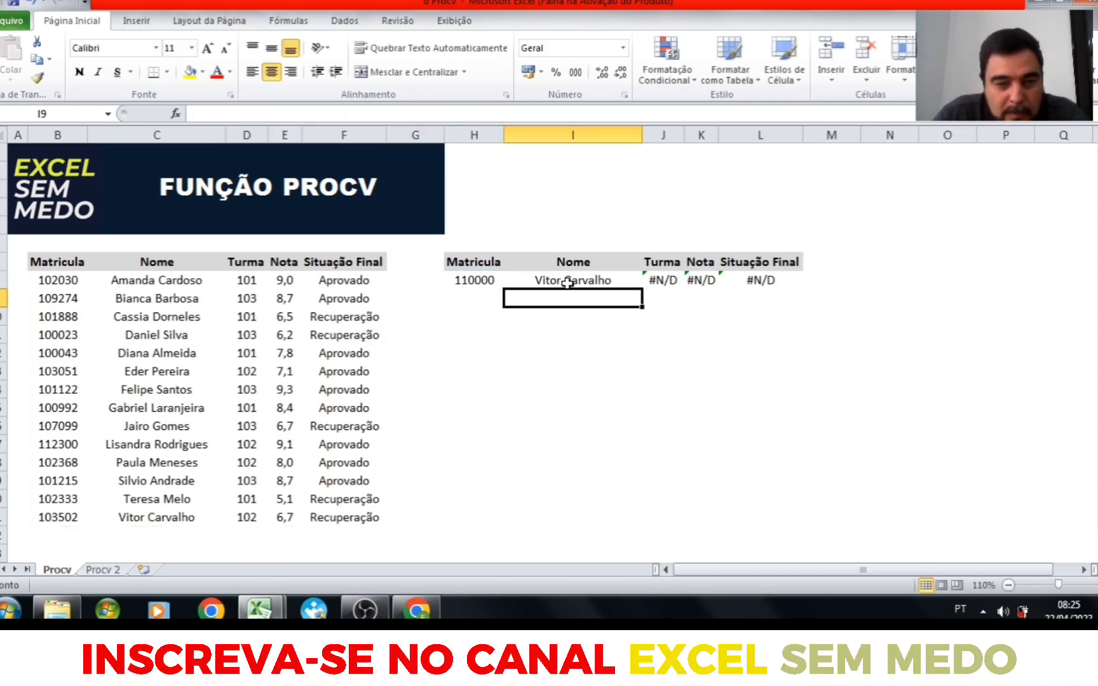
left_click(94, 516)
left_click(71, 517)
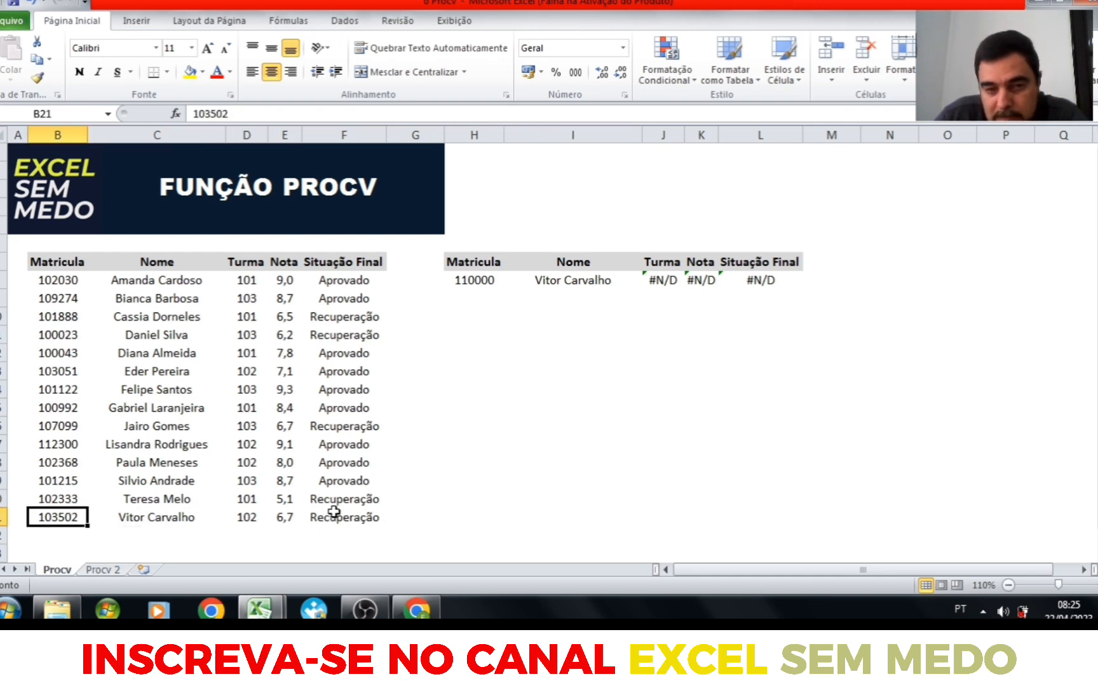
- Set the last argument of the I8 PROCV formula back to 0 for exact match
left_click(563, 283)
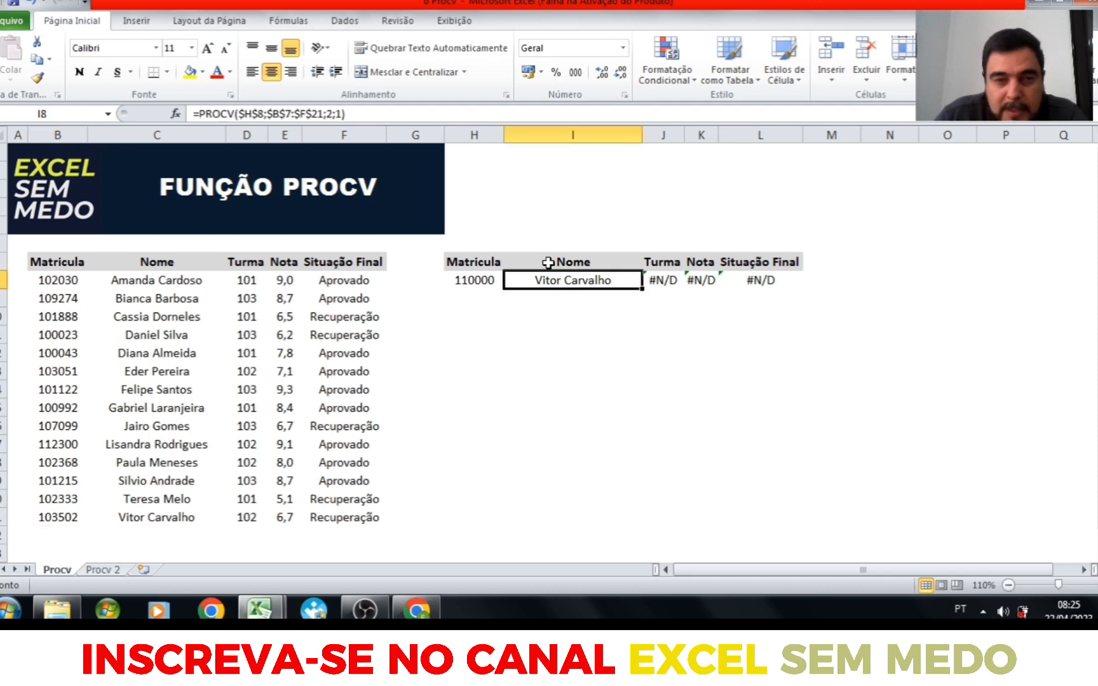
left_click(336, 113)
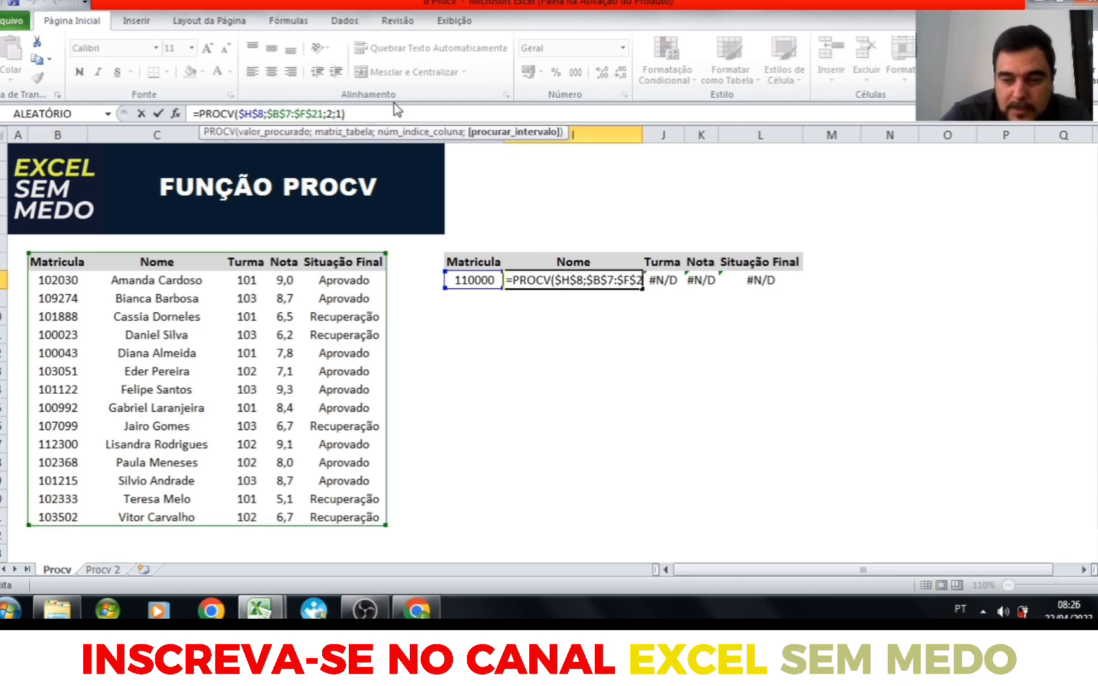
key("Delete")
type("0")
key("Return")
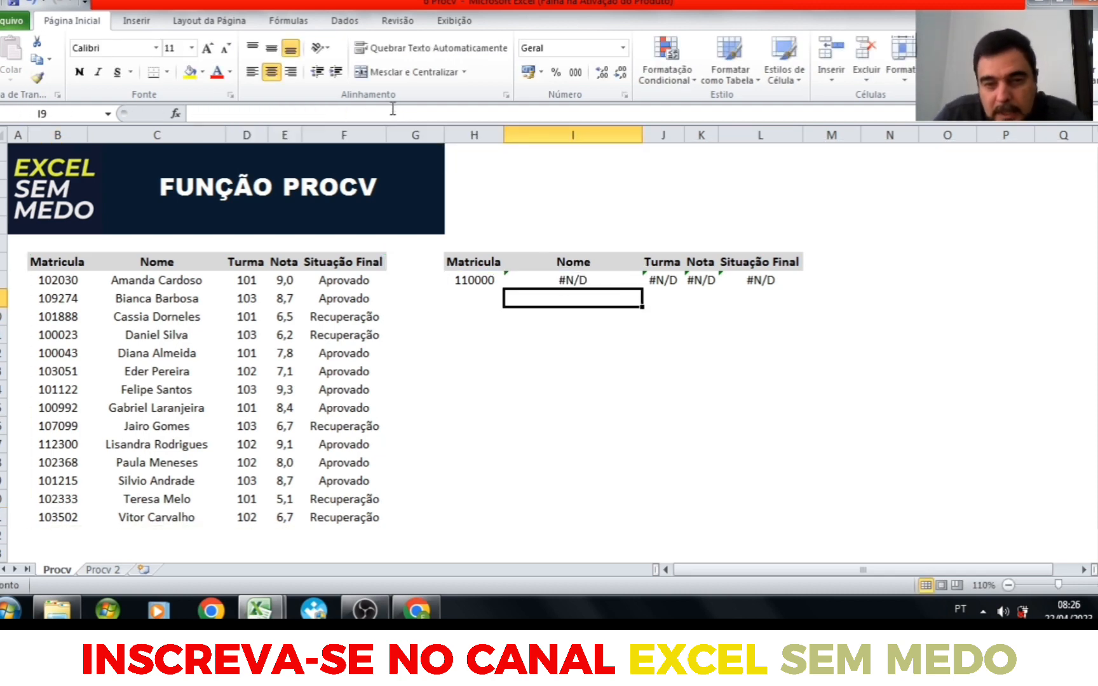
left_click(483, 281)
left_click(572, 282)
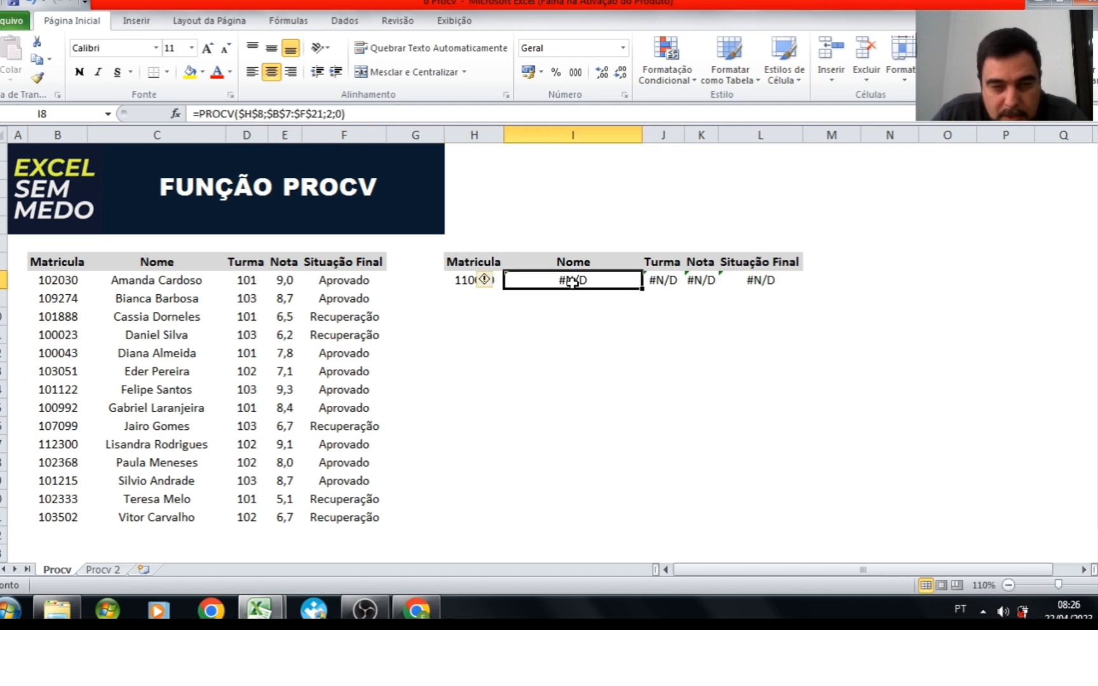
left_click(485, 280)
left_click(705, 297)
left_click(570, 280)
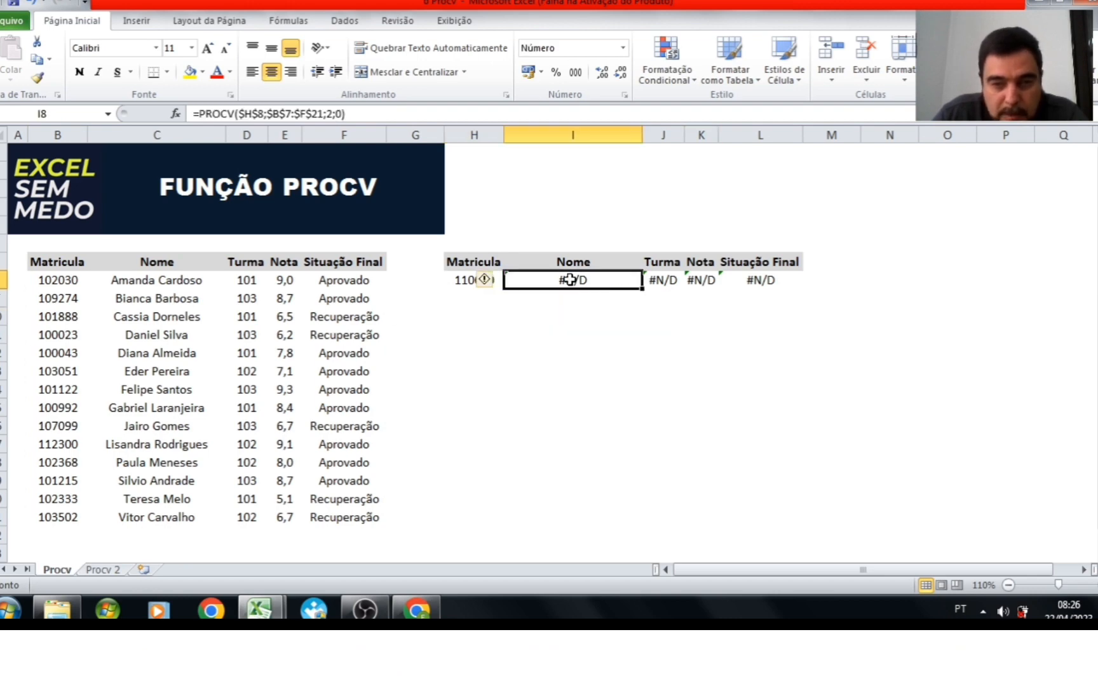
- Enter the Matricula from B21 into H8 to look up the last student in the table
left_click(451, 282)
type("1035")
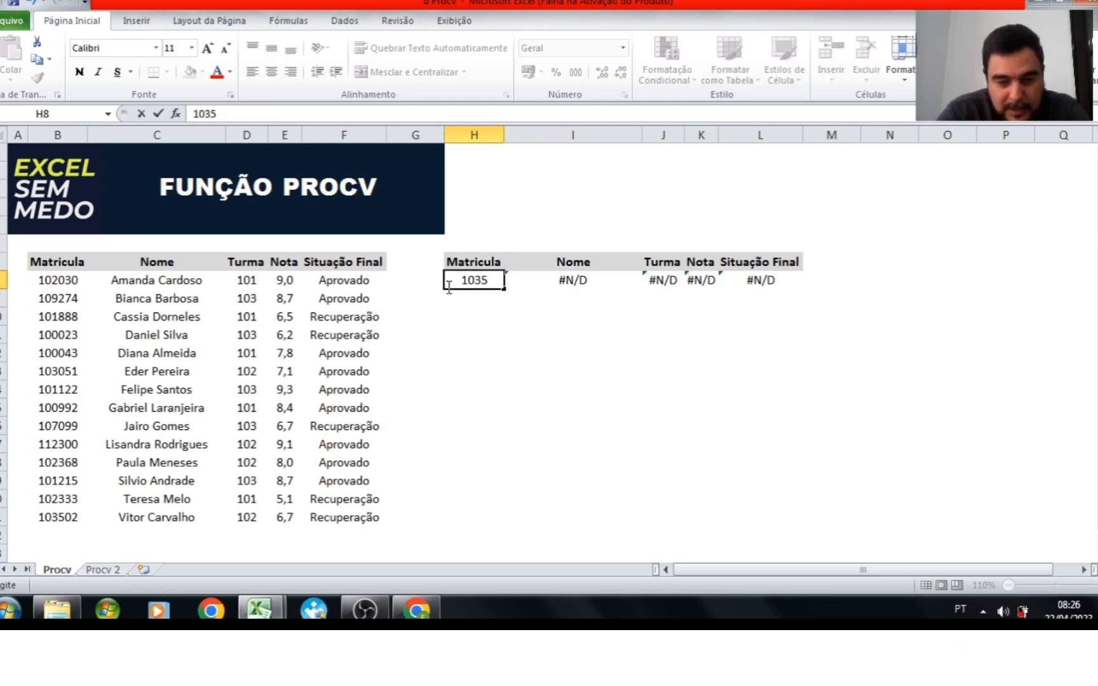
type("02")
key("Return")
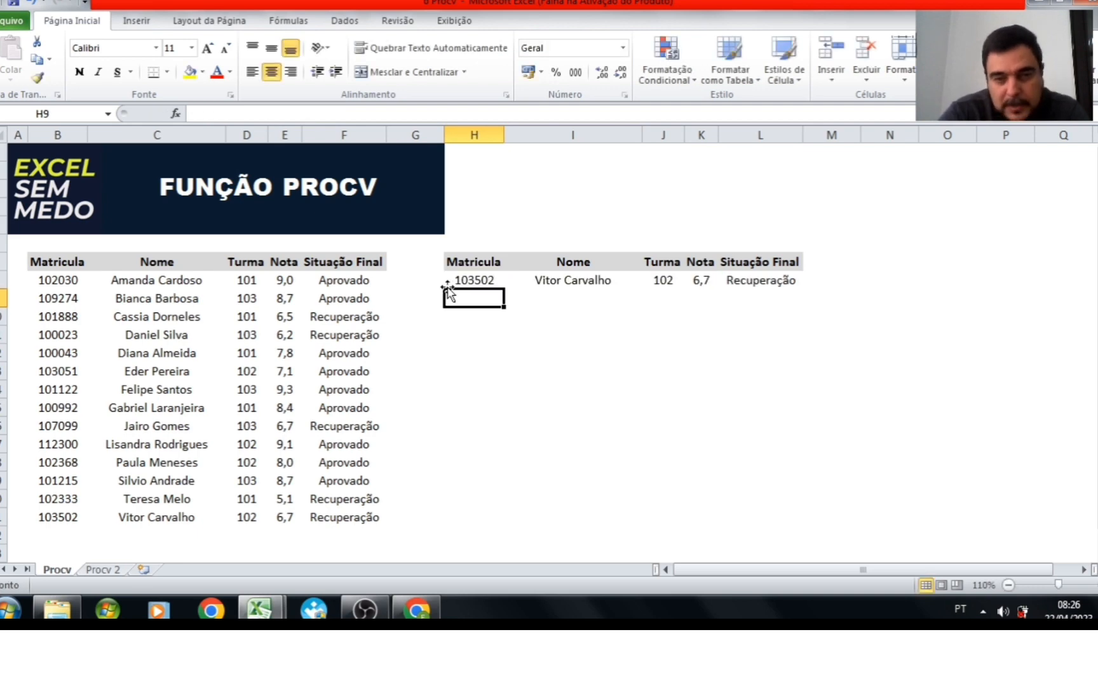
- Switch to the Procv 2 sheet, review its Turma and Matricula columns, and enter the Matricula from C8 into H8
left_click(100, 571)
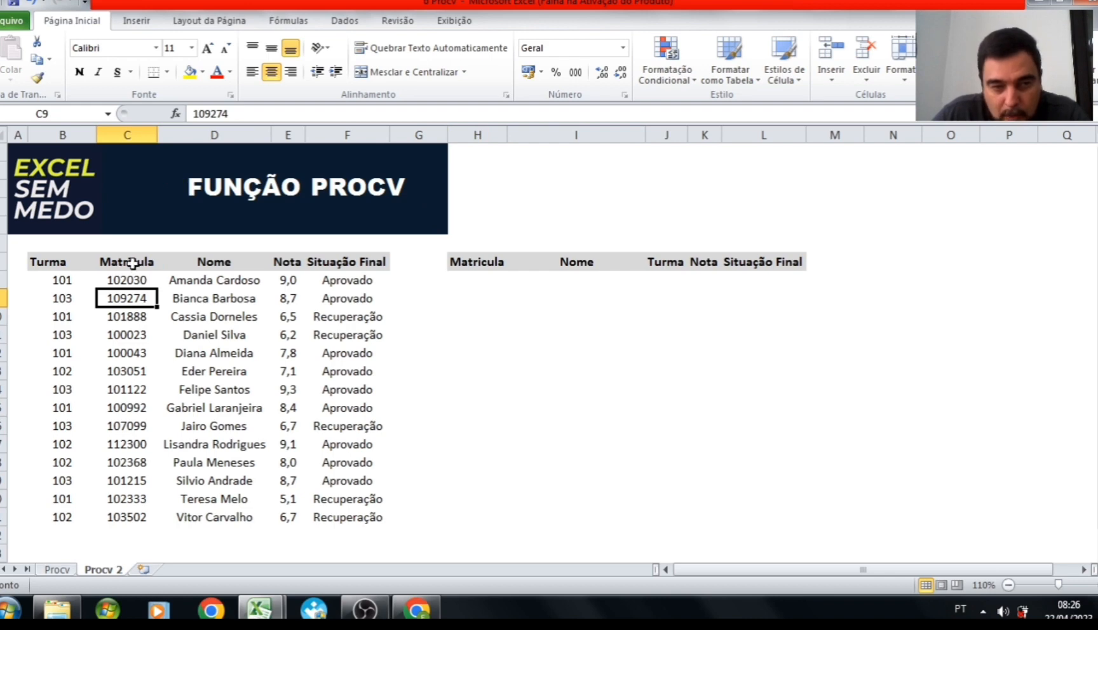
left_click_drag(132, 263, 124, 517)
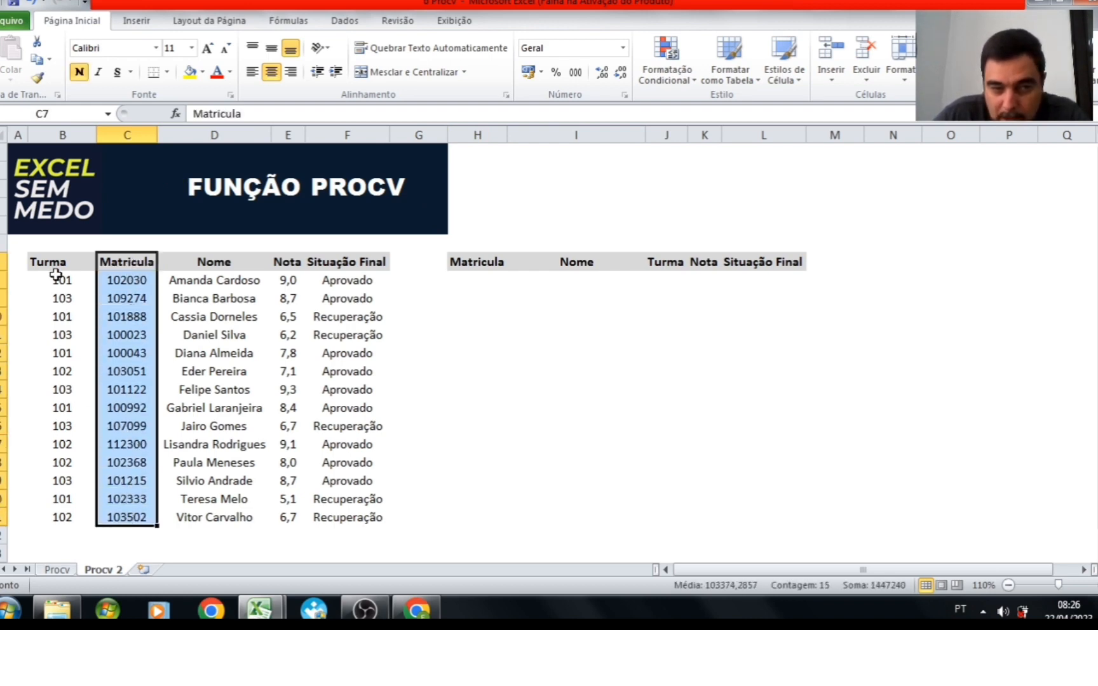
left_click_drag(55, 266, 62, 518)
left_click_drag(130, 261, 128, 522)
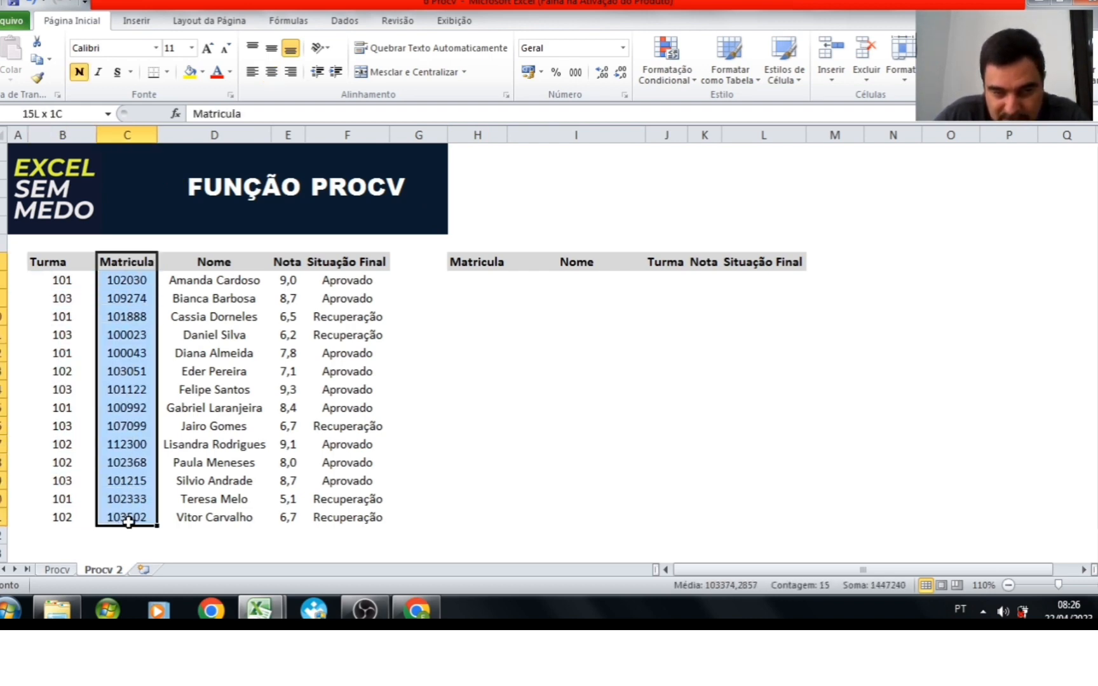
left_click(117, 316)
left_click(484, 279)
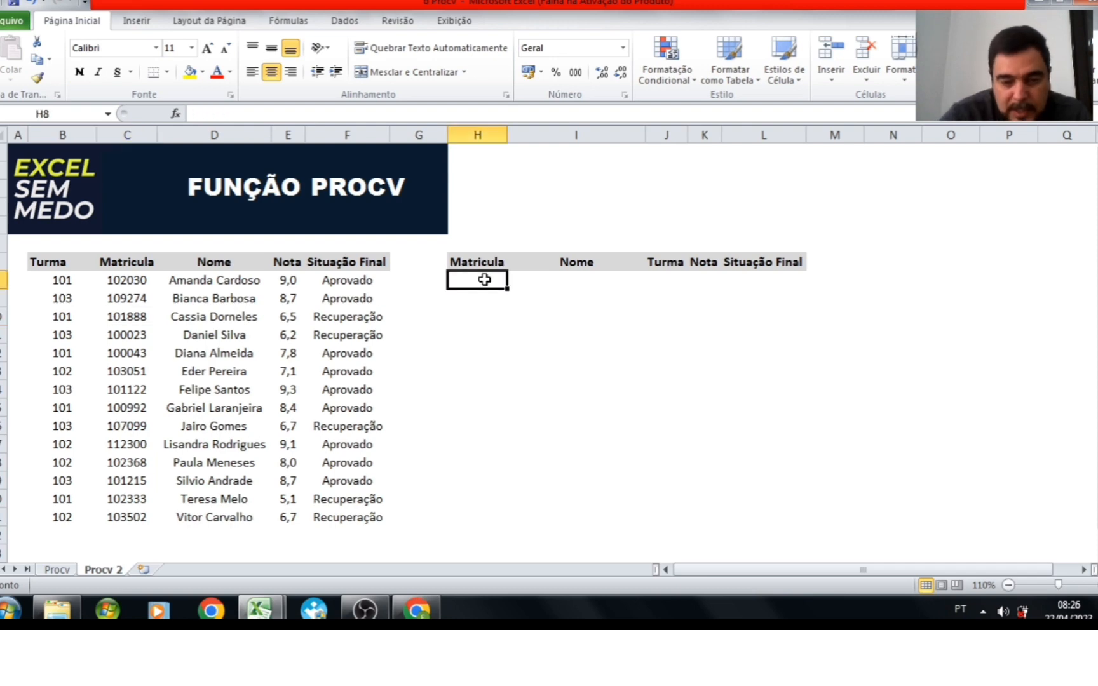
type("102030")
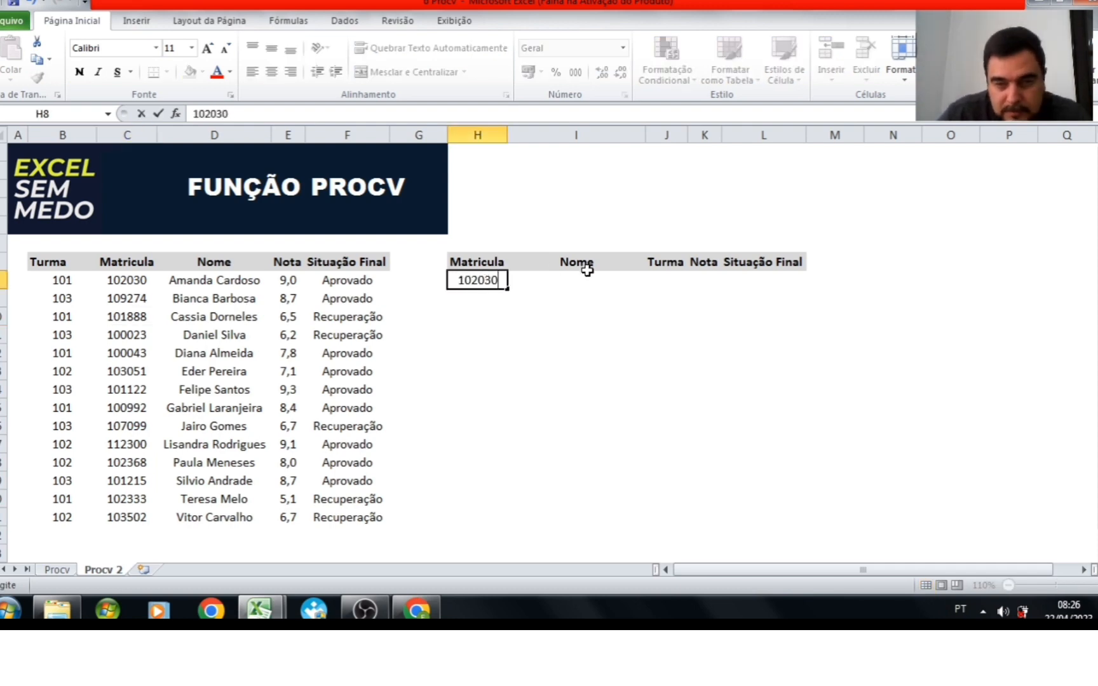
- Enter =PROCV($H$8;$C$7:$F$21;2;0) in I8 to look up the Nome for the Matricula in H8
left_click(583, 277)
type("=procv(")
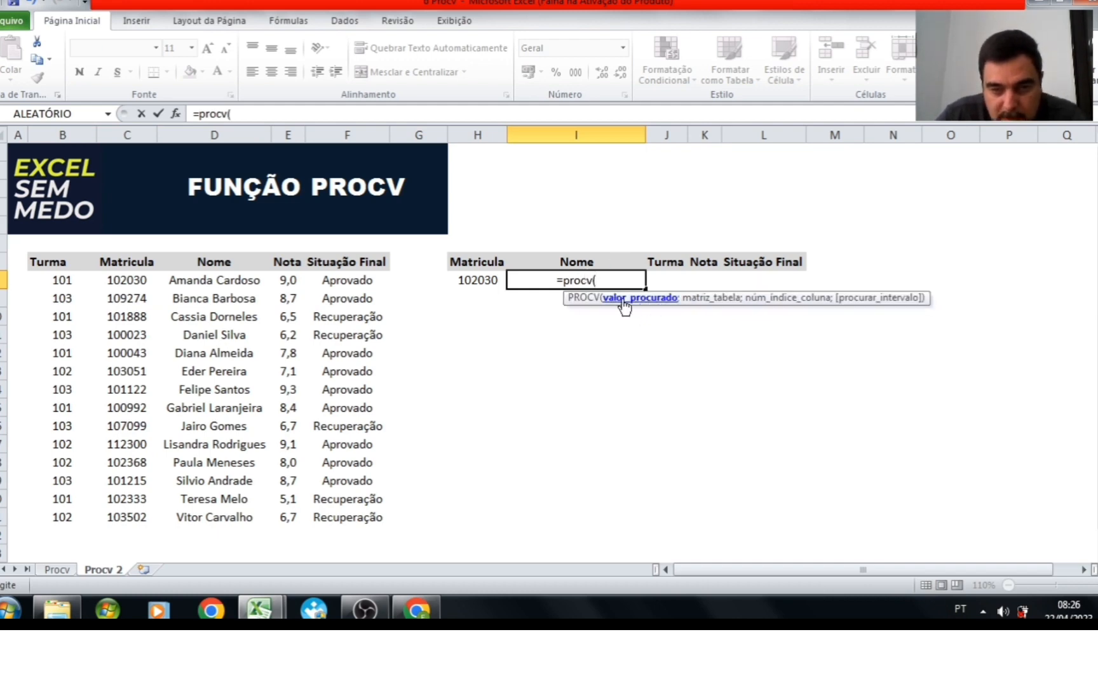
left_click(475, 280)
key("F4")
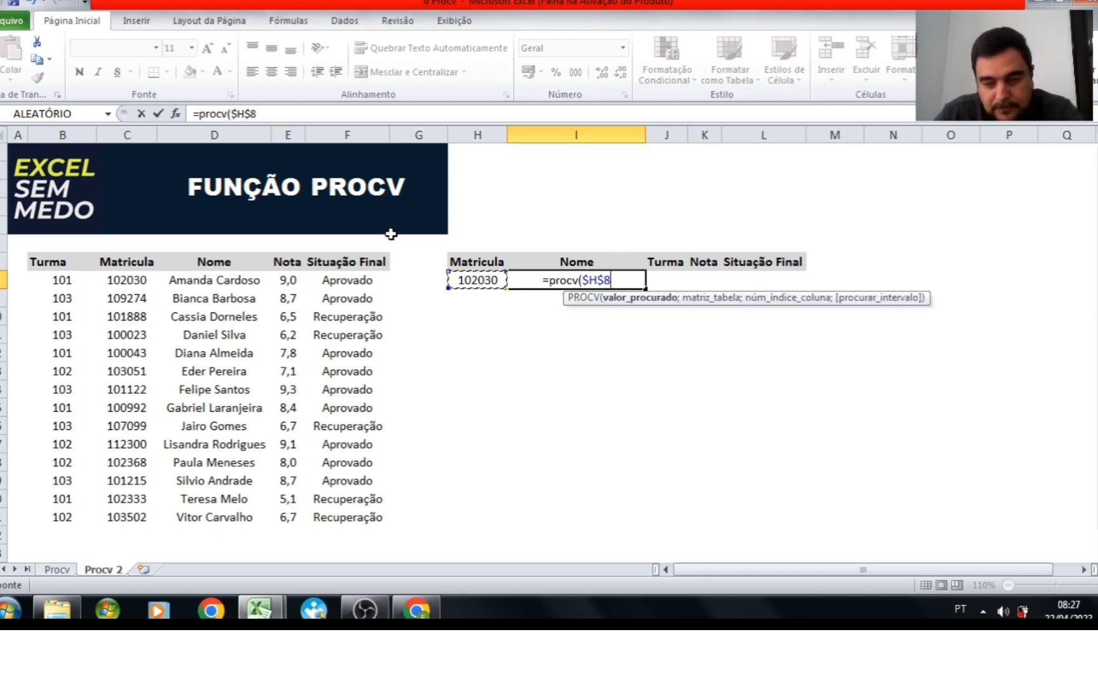
type(";")
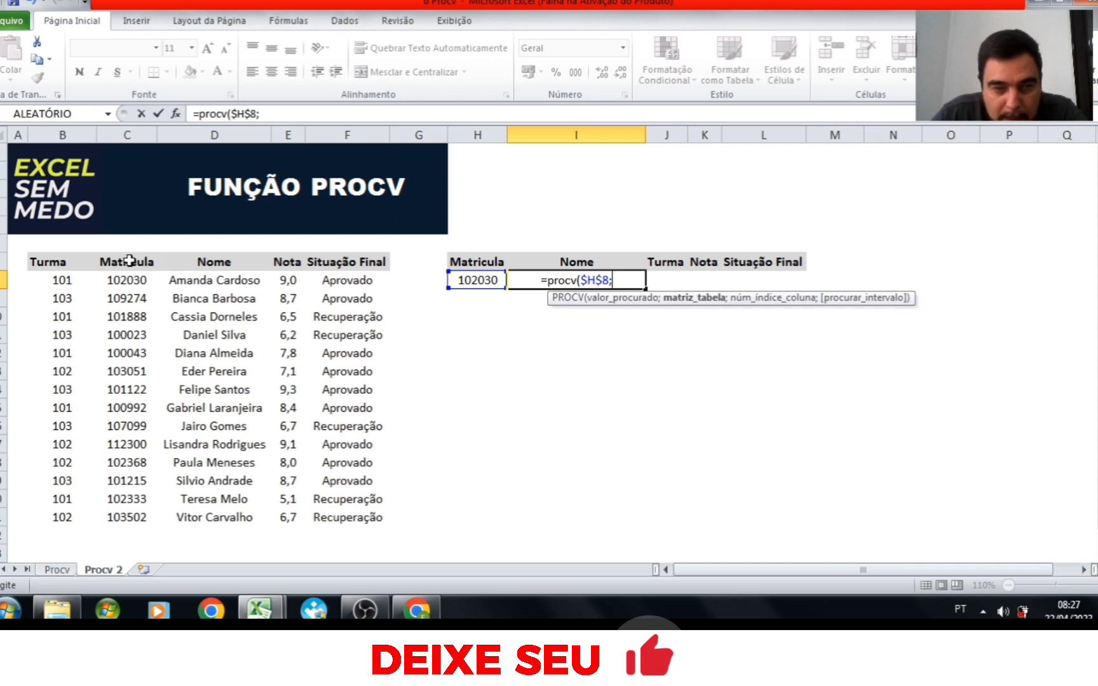
left_click_drag(131, 263, 331, 520)
key("F4")
type(";")
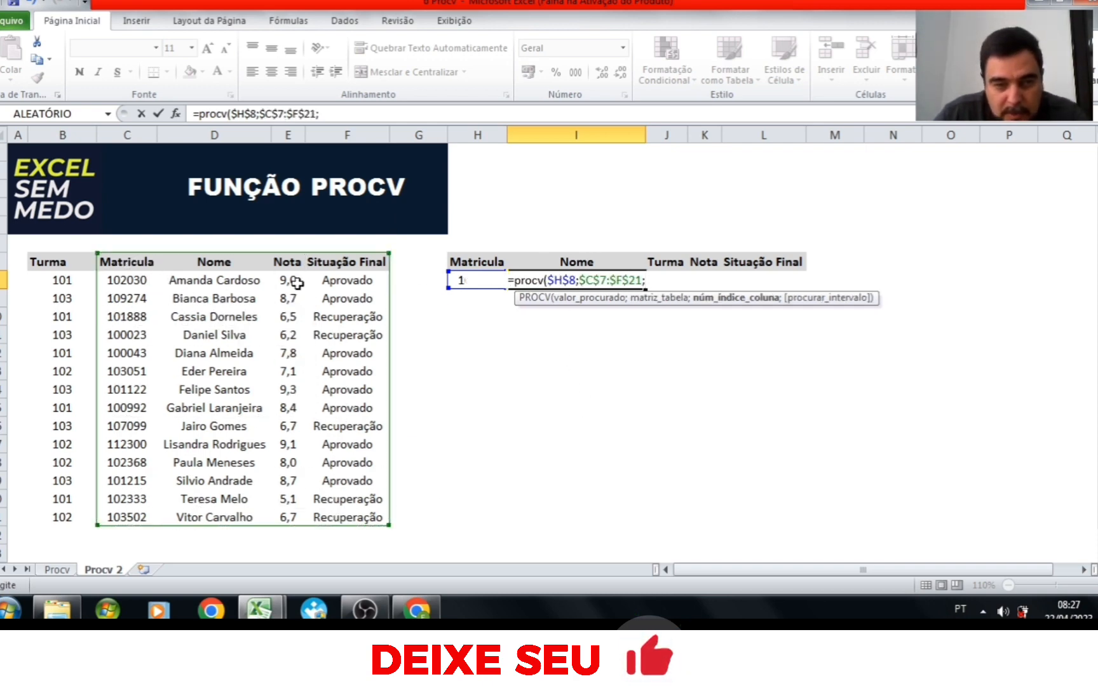
type("2")
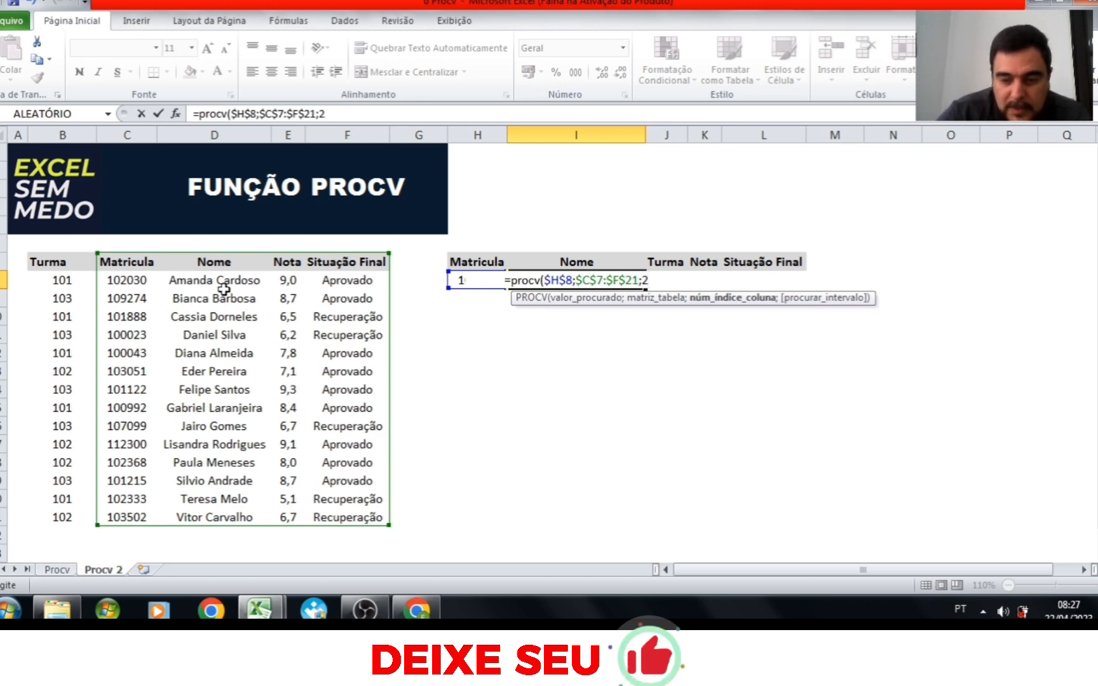
type(";0)")
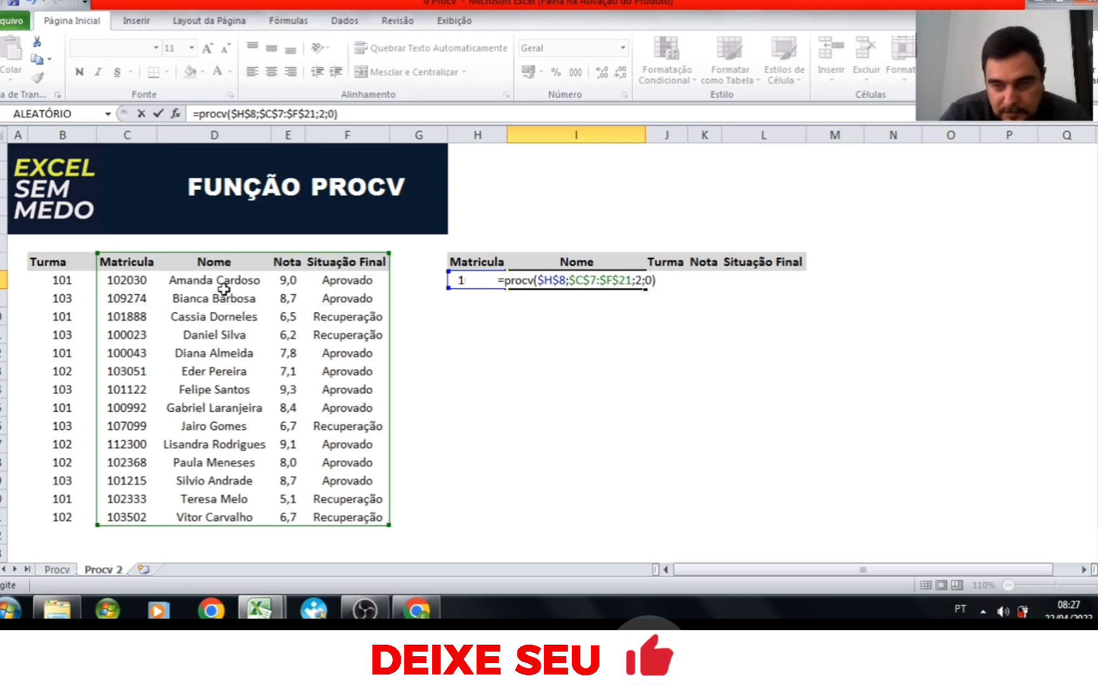
key("Return")
key("Up")
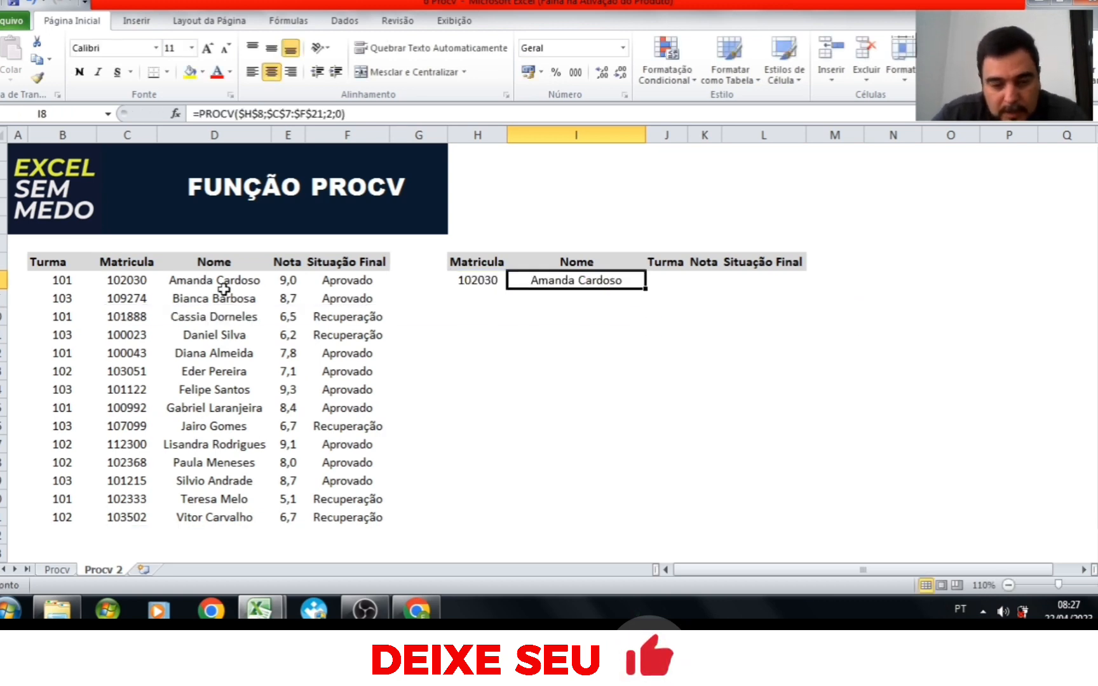
- Copy the I8 PROCV formula into J8, K8 and L8 under Turma, Nota and Situação Final
key("ctrl+c")
key("Right")
key("ctrl+v")
key("Right")
key("ctrl+v")
key("Right")
key("ctrl+v")
key("Left")
key("Left")
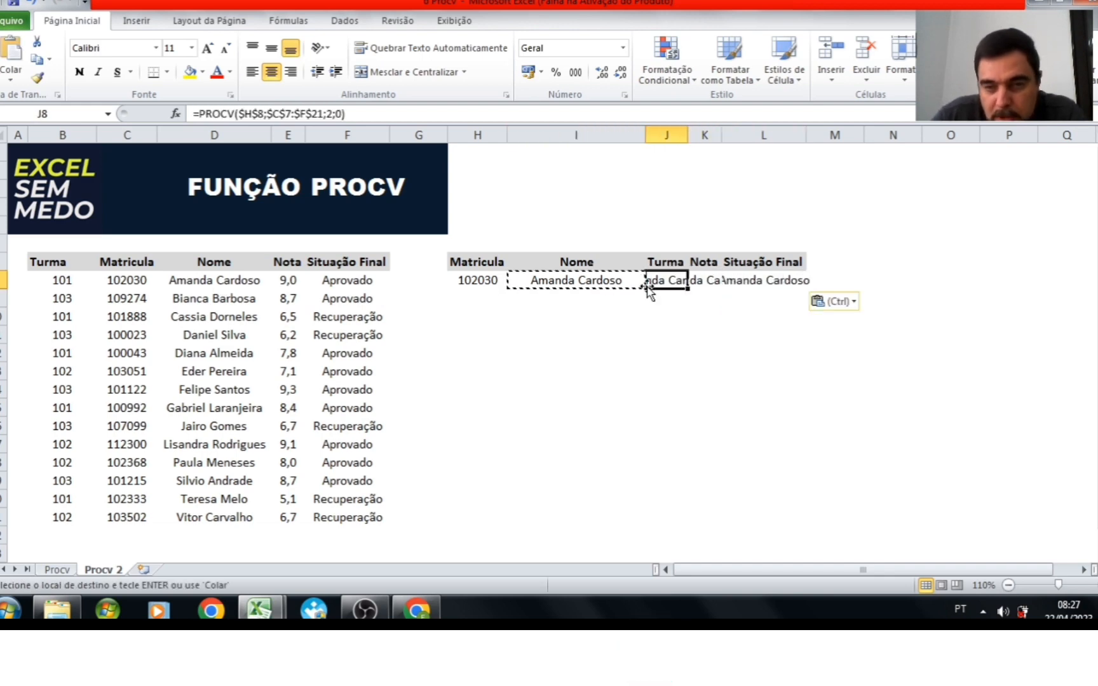
- Try column index -1 in the J8 PROCV formula to return the Turma, and undo the change
double_click(678, 274)
key("Escape")
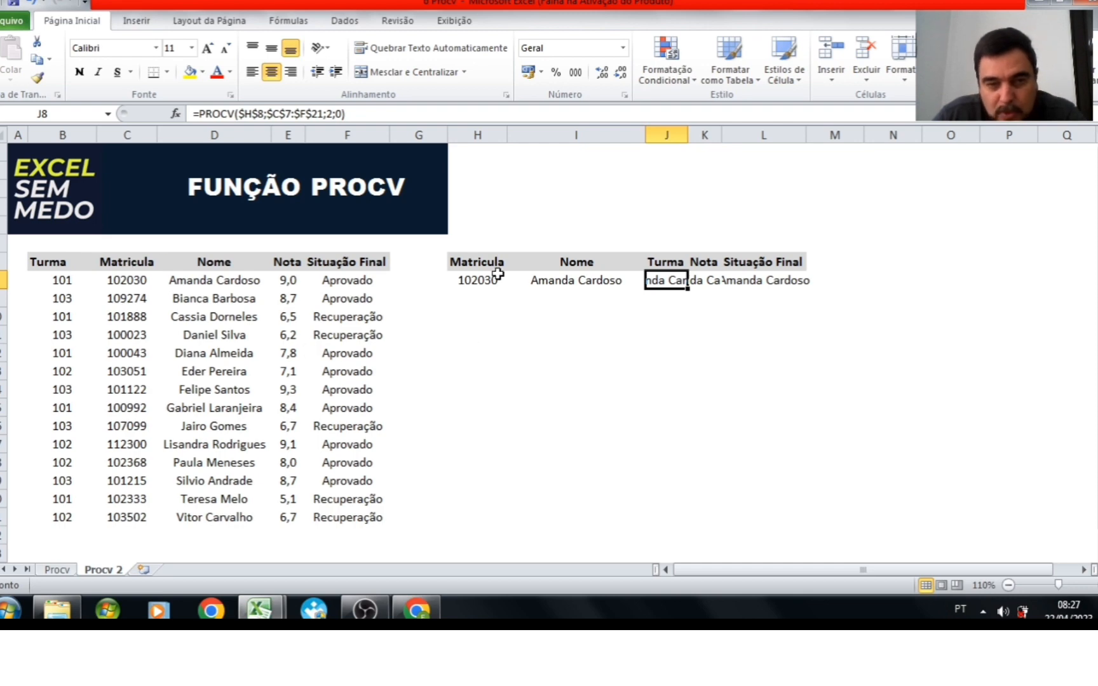
left_click(327, 115)
key("Right")
key("Delete")
type("-1")
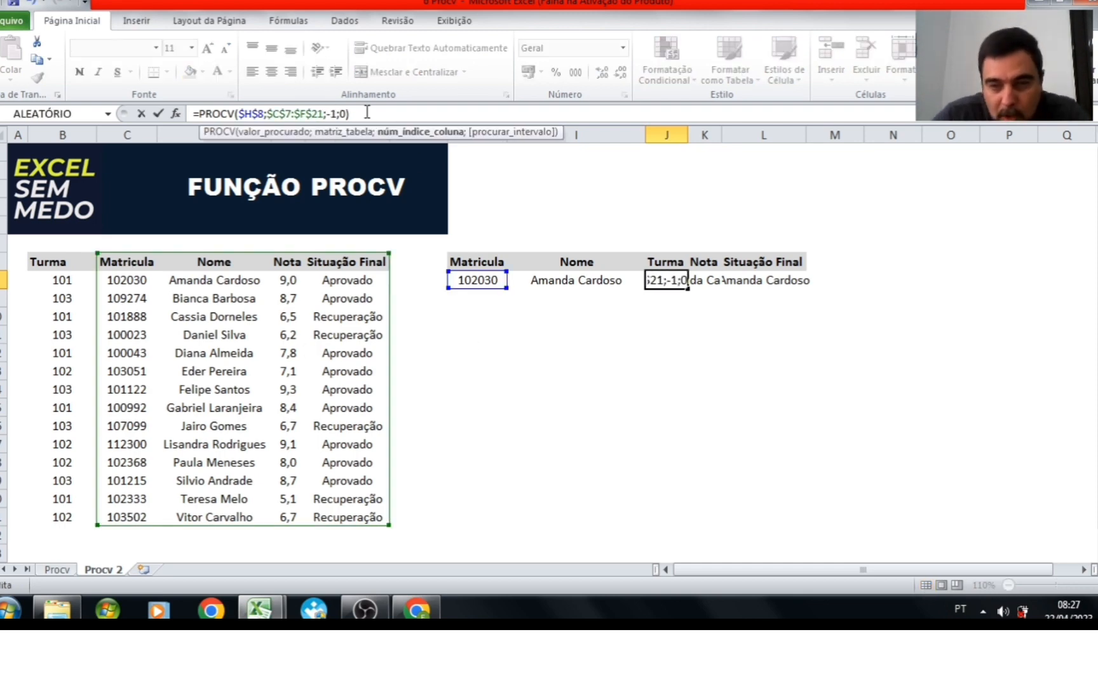
key("Return")
key("Up")
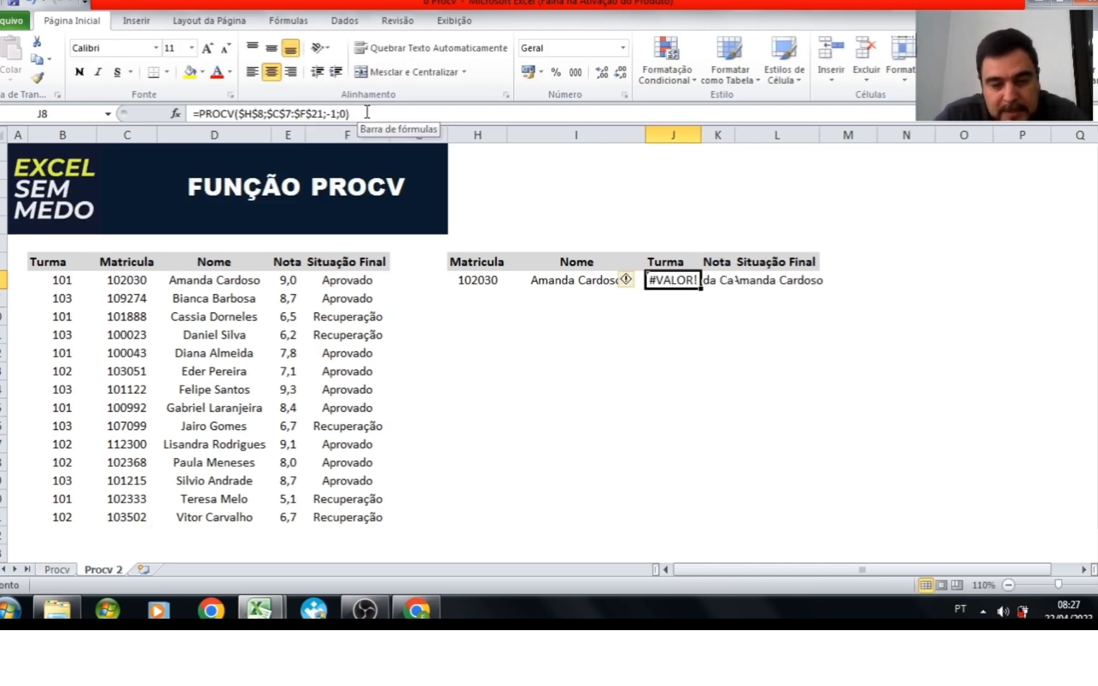
key("ctrl+z")
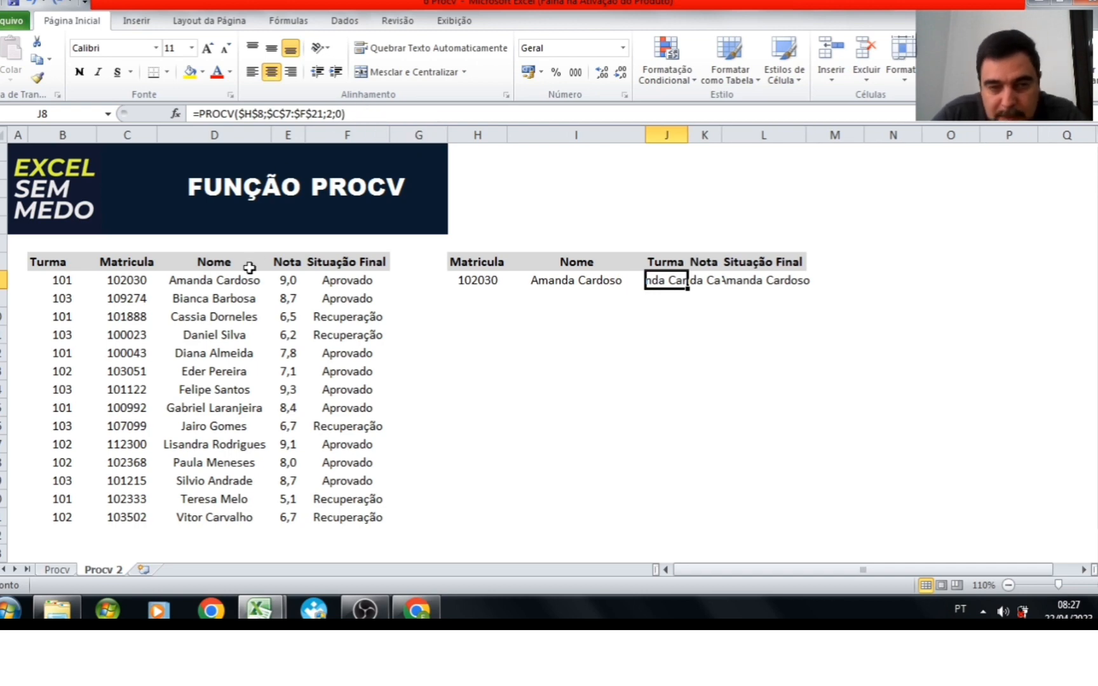
- Move the Matricula column C7:C21 in front of the Turma column by cutting it and inserting the cut cells at B7
left_click(133, 262)
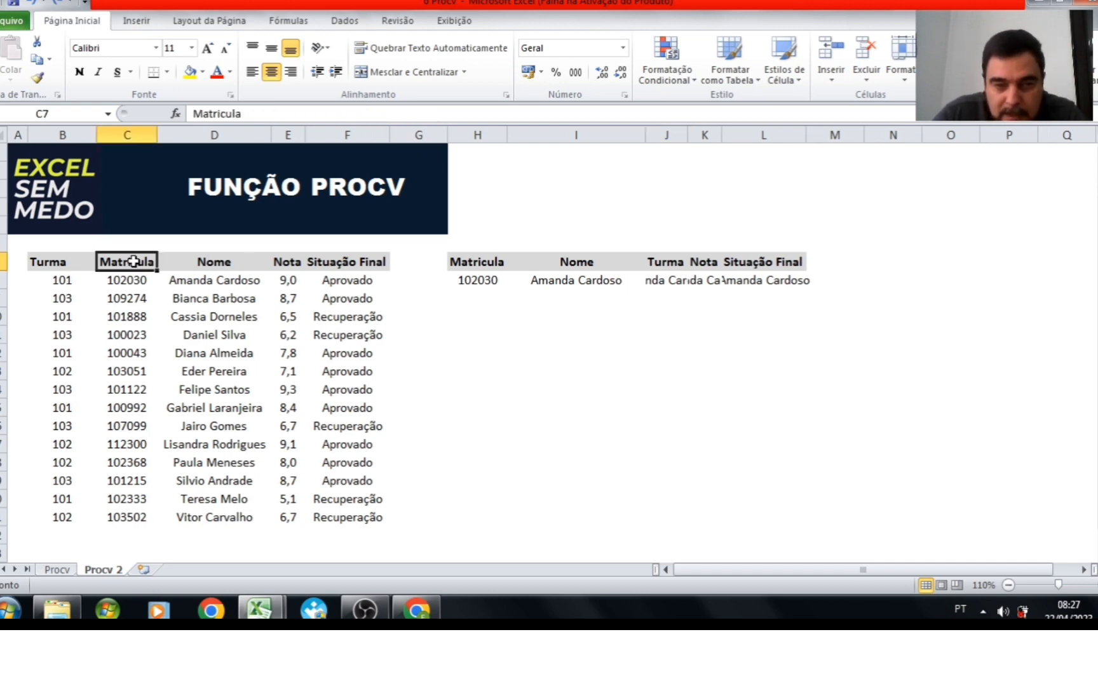
left_click_drag(133, 262, 131, 335)
left_click_drag(140, 261, 127, 516)
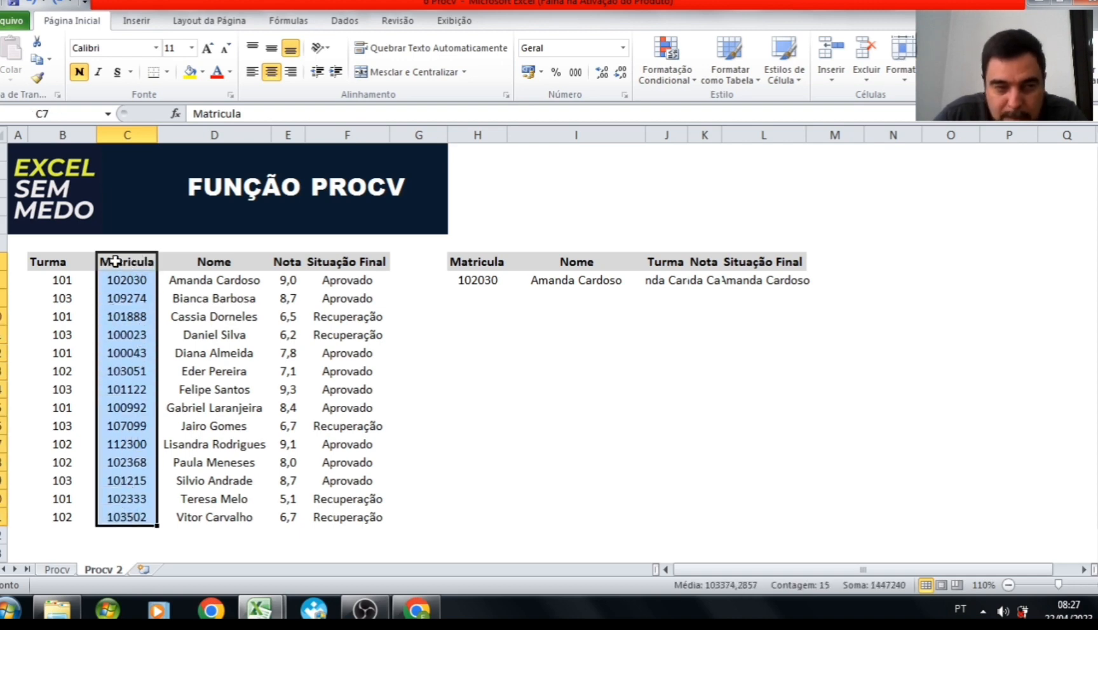
left_click(180, 318)
left_click_drag(146, 263, 134, 510)
key("ctrl+c")
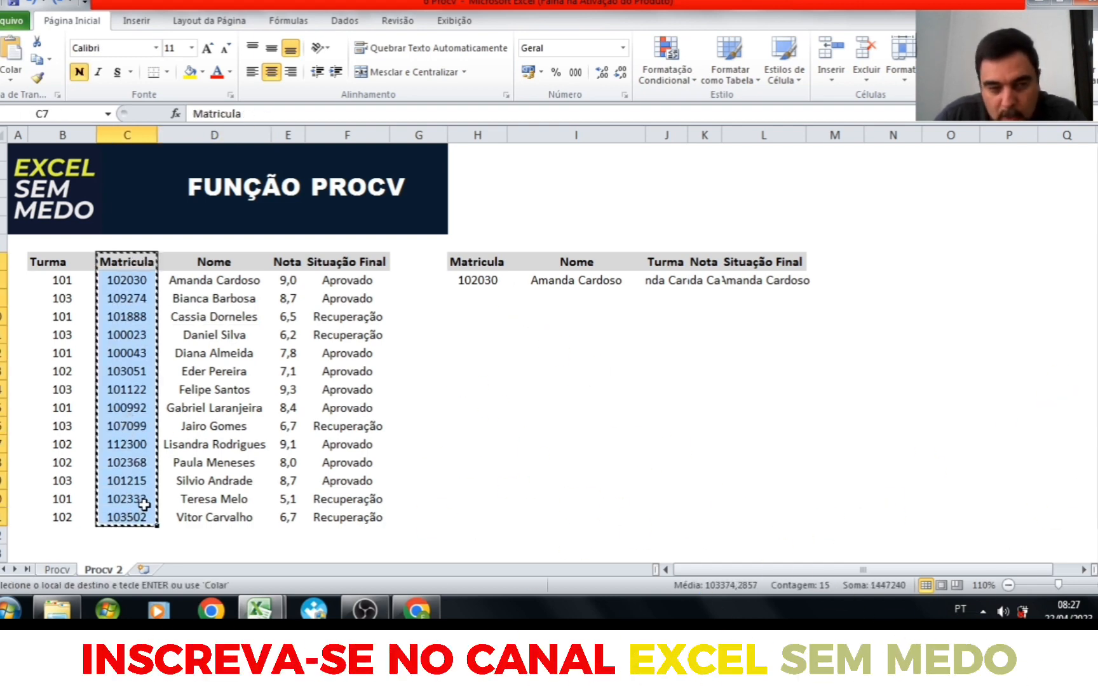
left_click(66, 264)
right_click(68, 263)
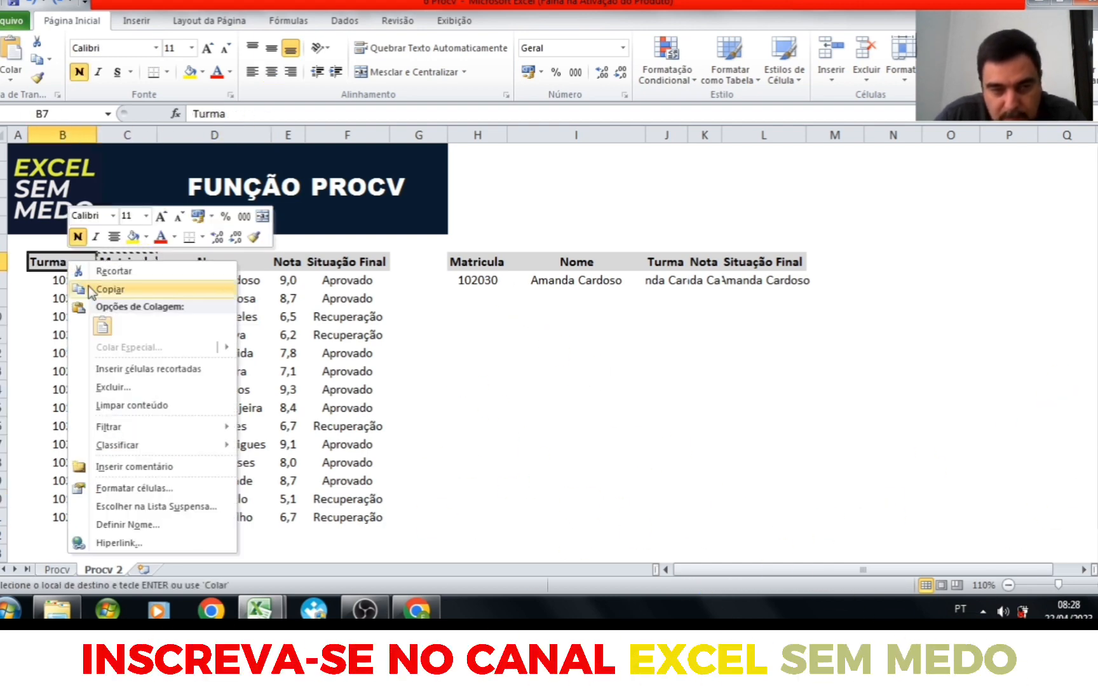
left_click(127, 368)
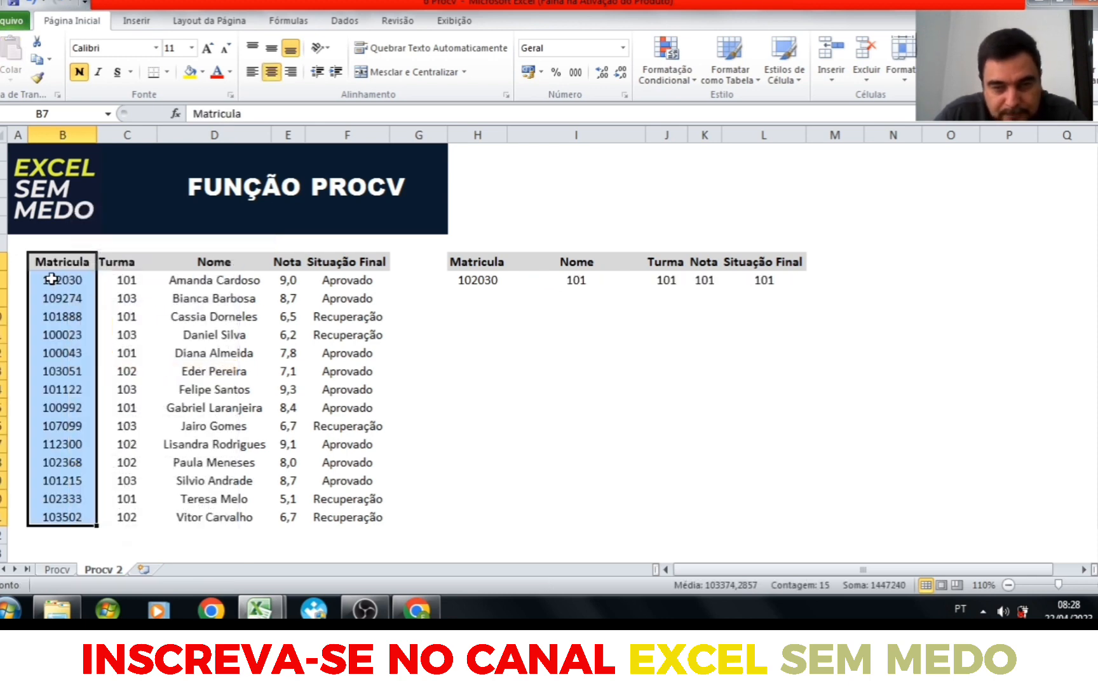
- Change the column index of the I8 PROCV formula to 3 so that it returns the Nome
left_click_drag(559, 281, 763, 281)
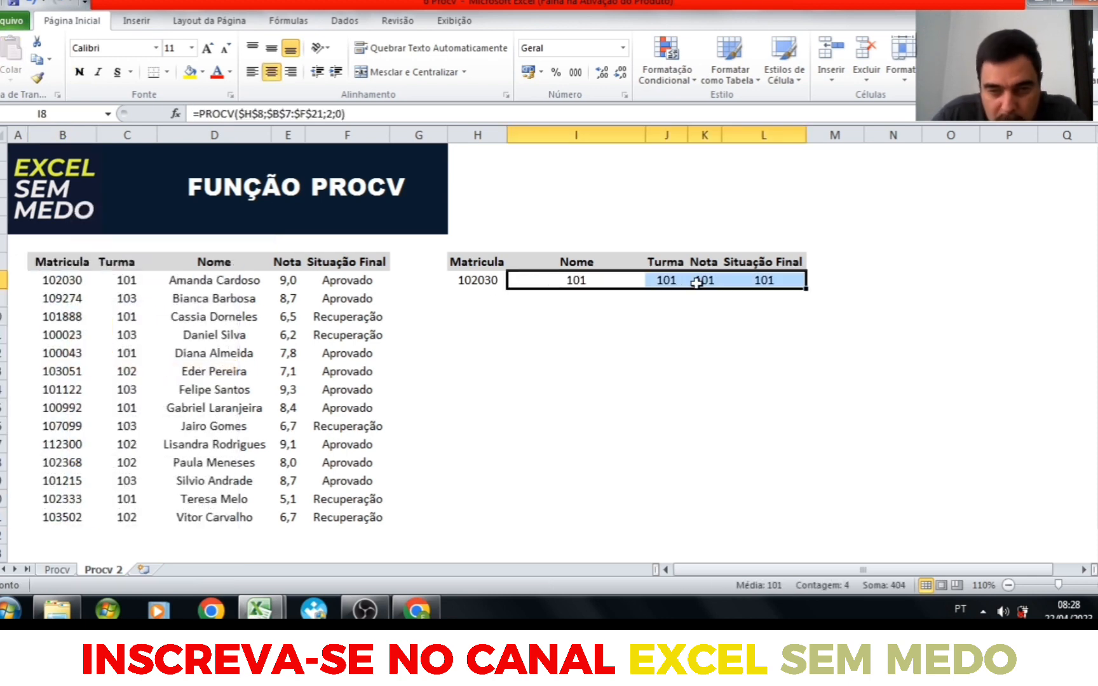
left_click(558, 283)
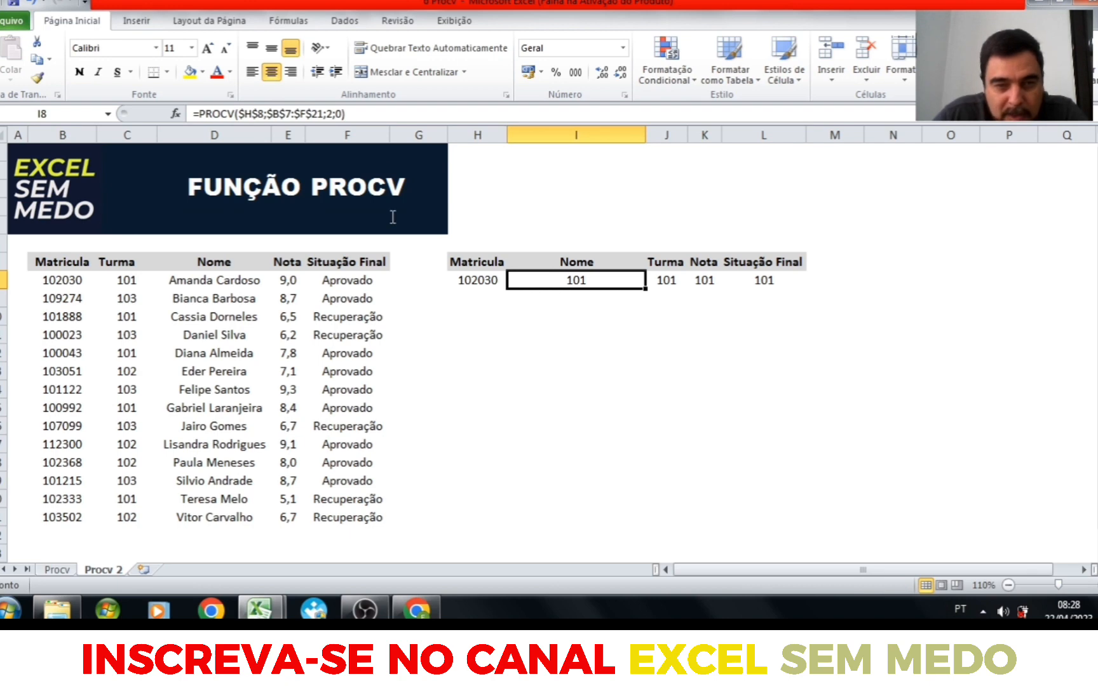
double_click(328, 113)
type("2")
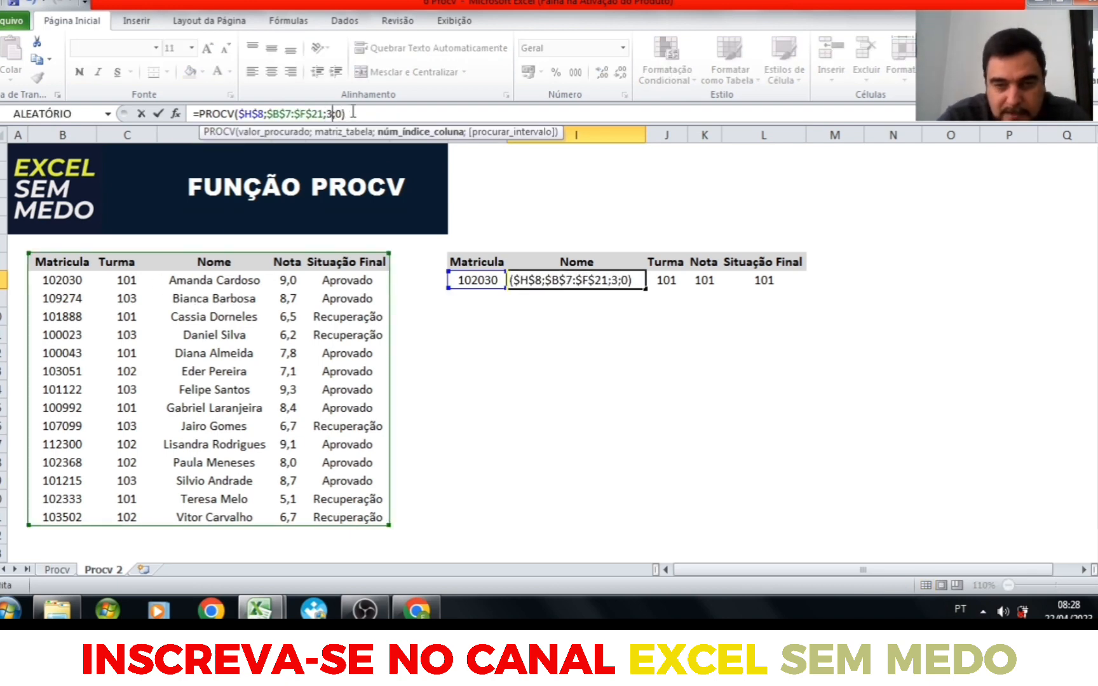
key("Tab")
key("Tab")
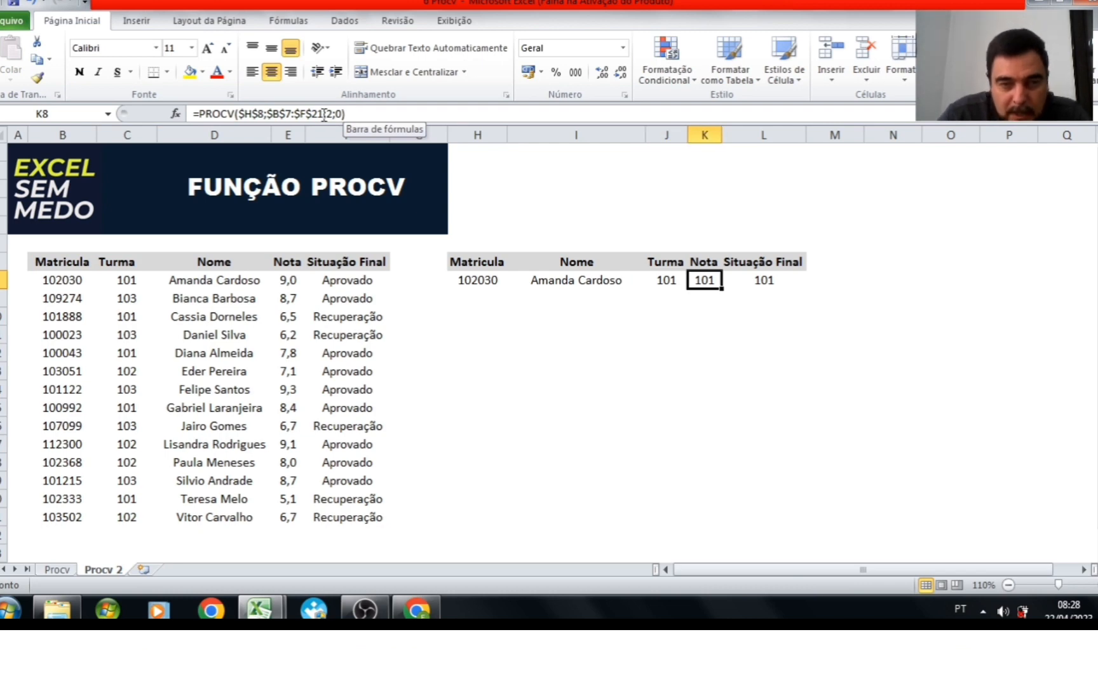
- Set the PROCV column index to 4 in K8 for Nota and to 5 in L8 for Situação Final
left_click(325, 113)
key("Delete")
type("4")
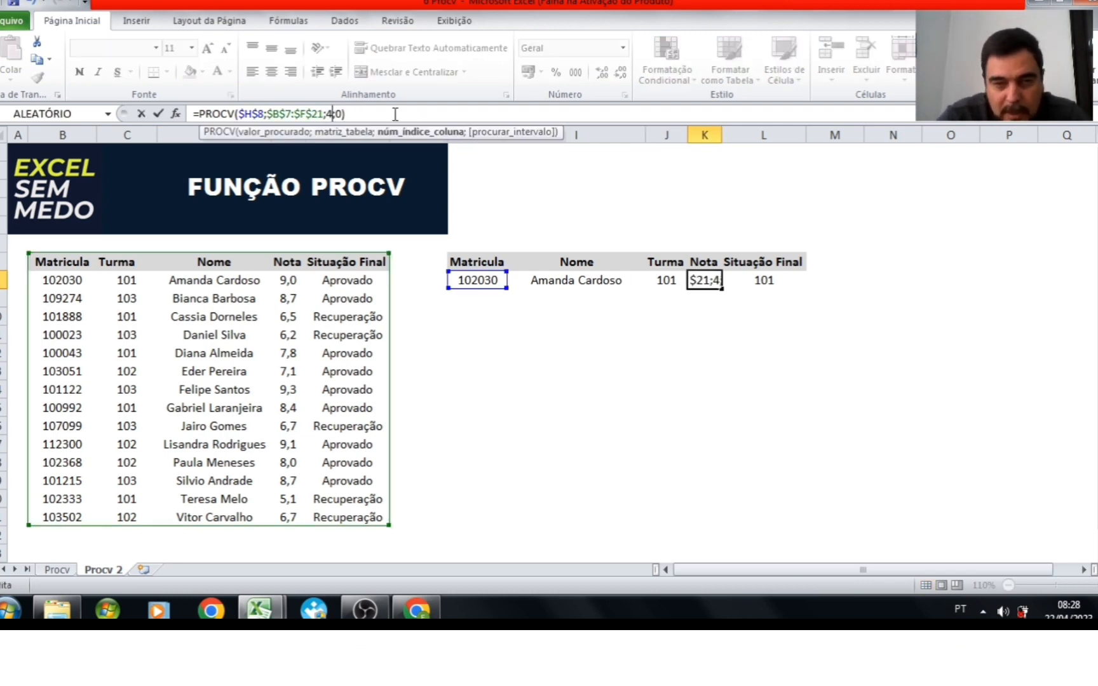
key("Tab")
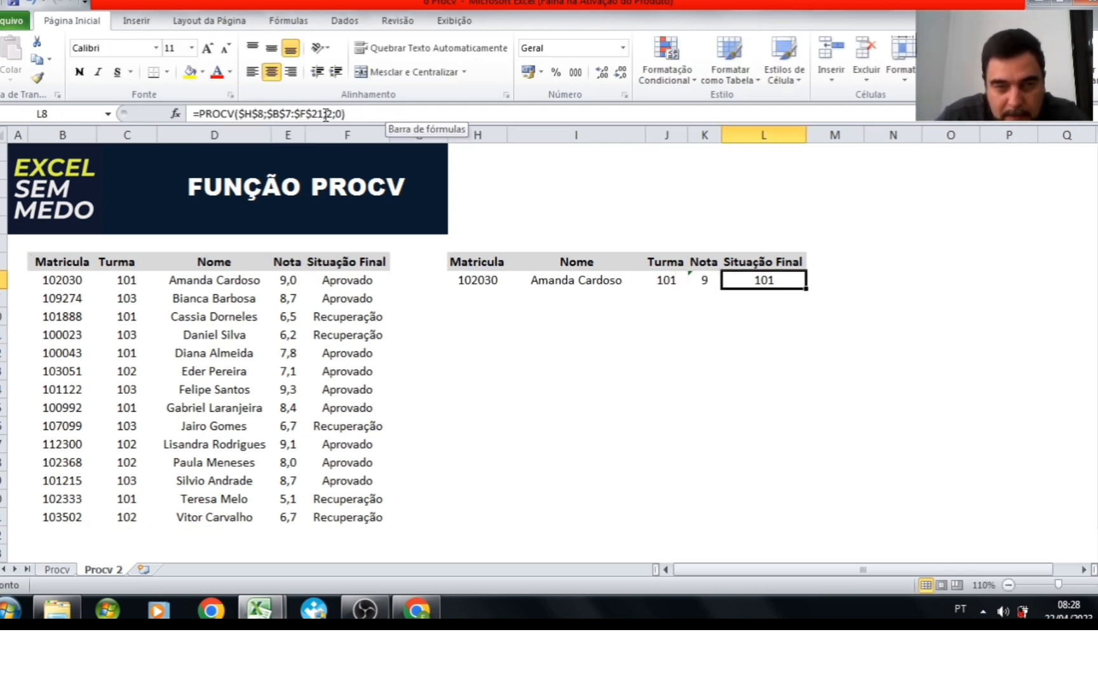
left_click(326, 114)
key("Delete")
type("5")
key("Return")
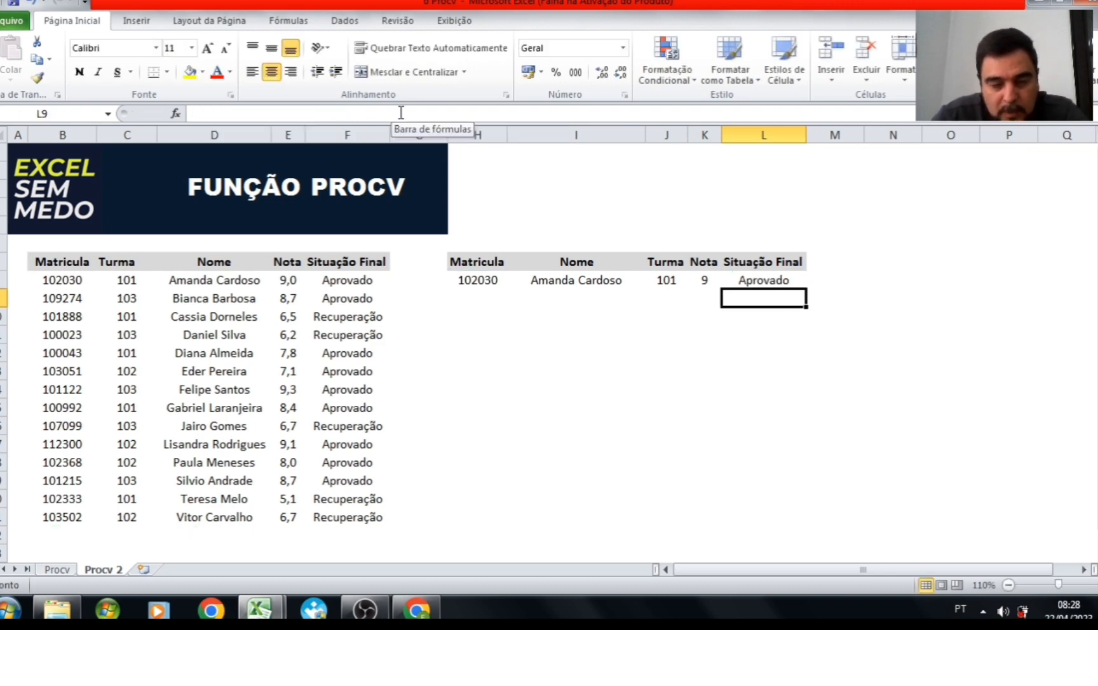
- Enter the Matricula from B17 into H8 to test the lookup formulas
key("Up")
key("Left")
key("Left")
key("Left")
key("Left")
key("Left")
key("Right")
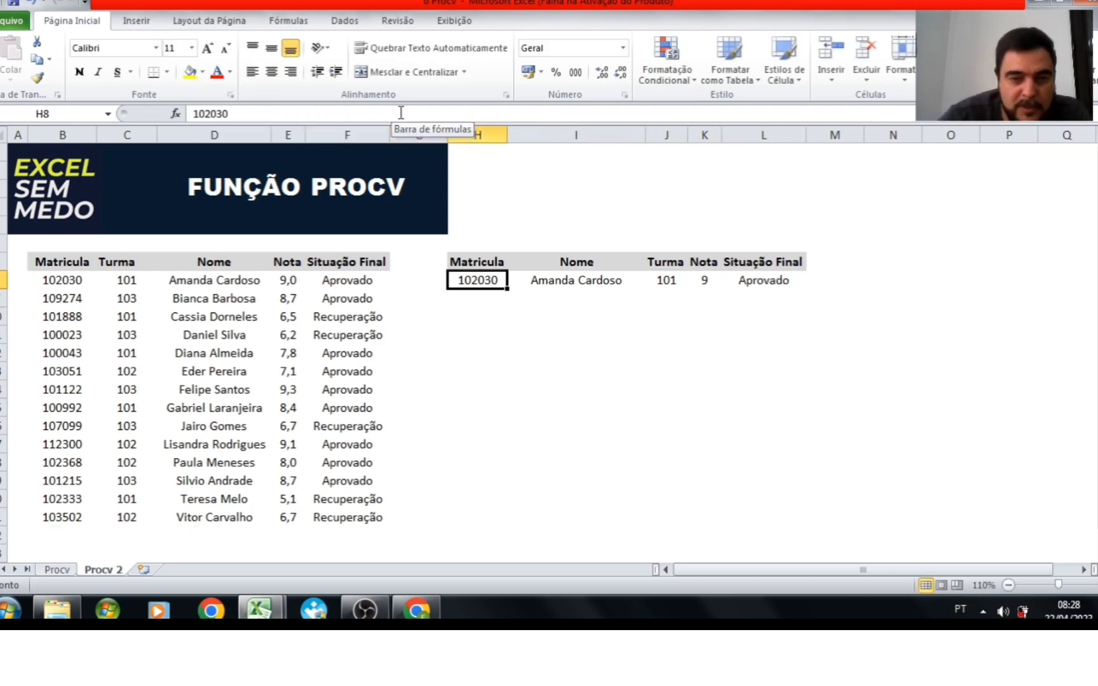
type("11")
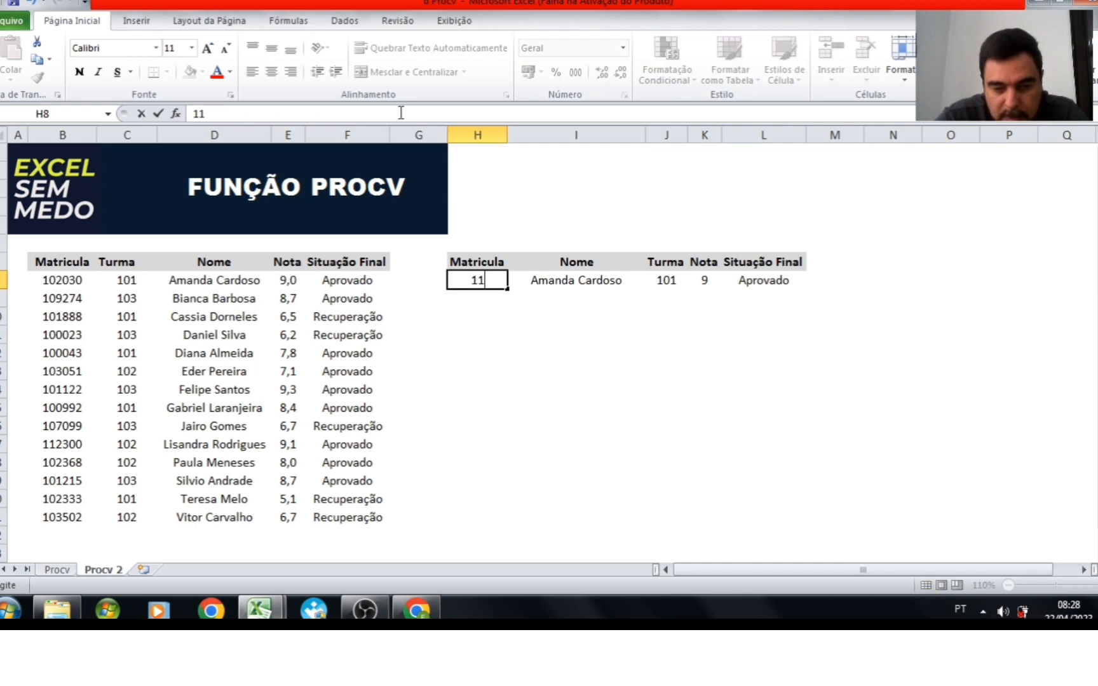
type("2300")
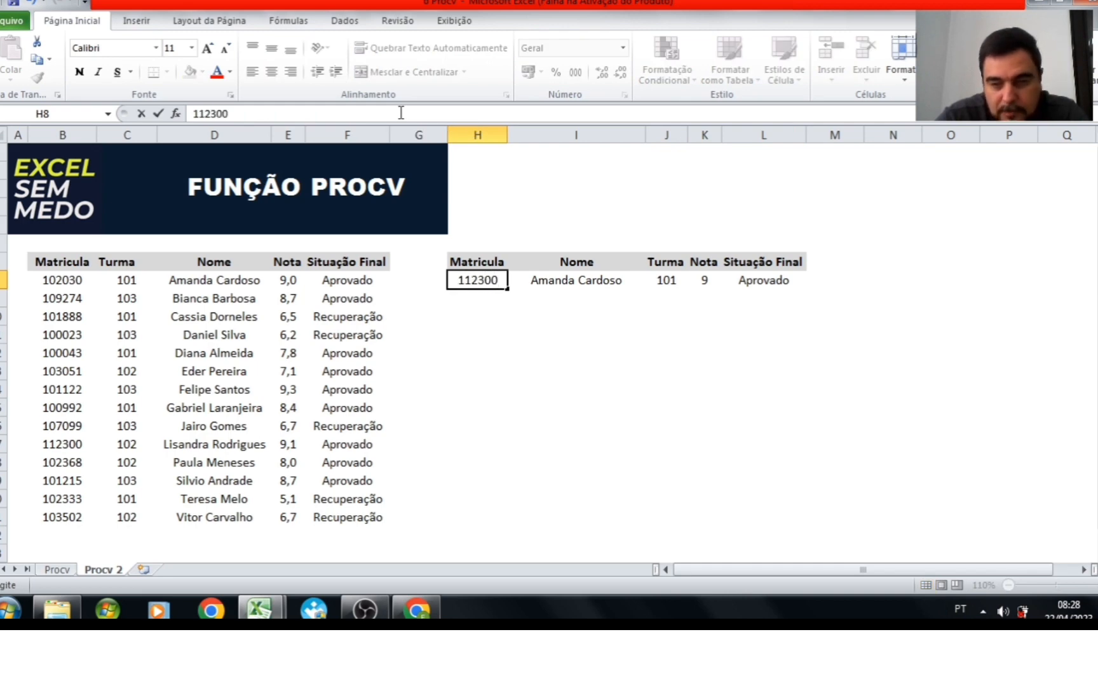
key("Return")
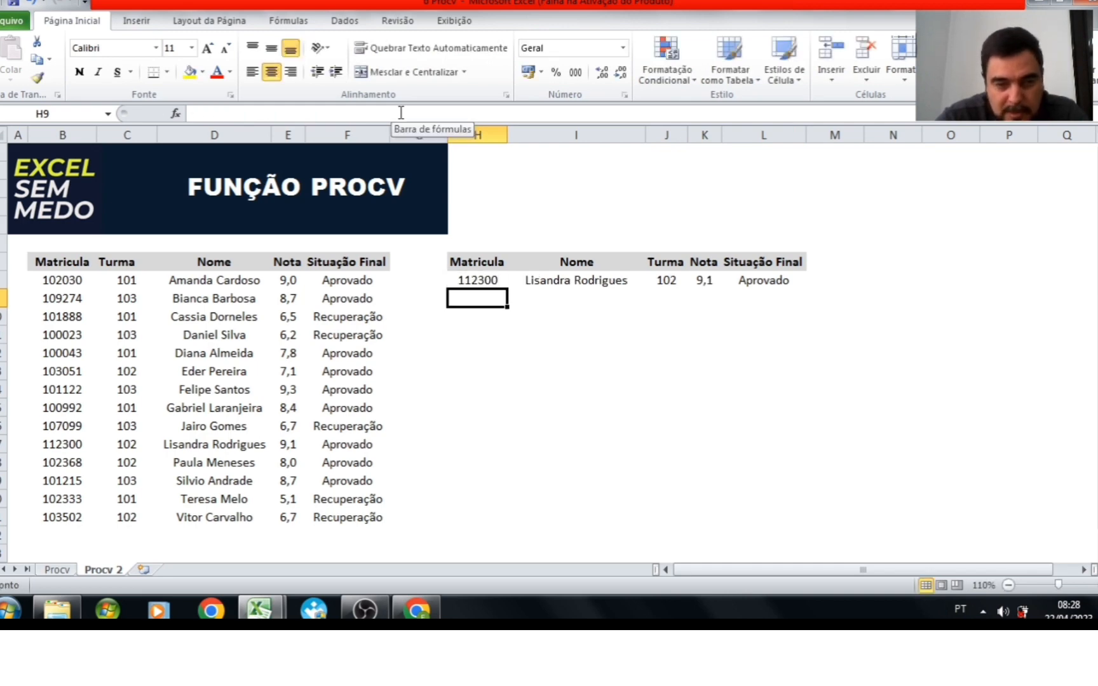
- Enter the Matricula from B10 into H8 to test the lookup with another student
key("Up")
type("10")
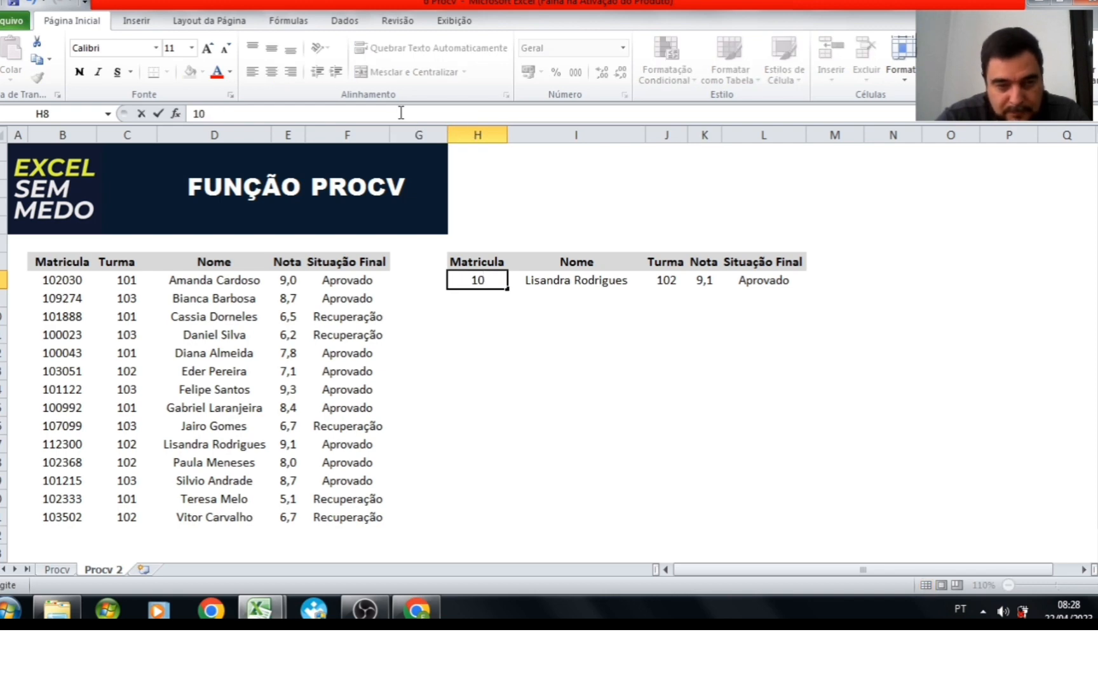
type("1888")
key("Return")
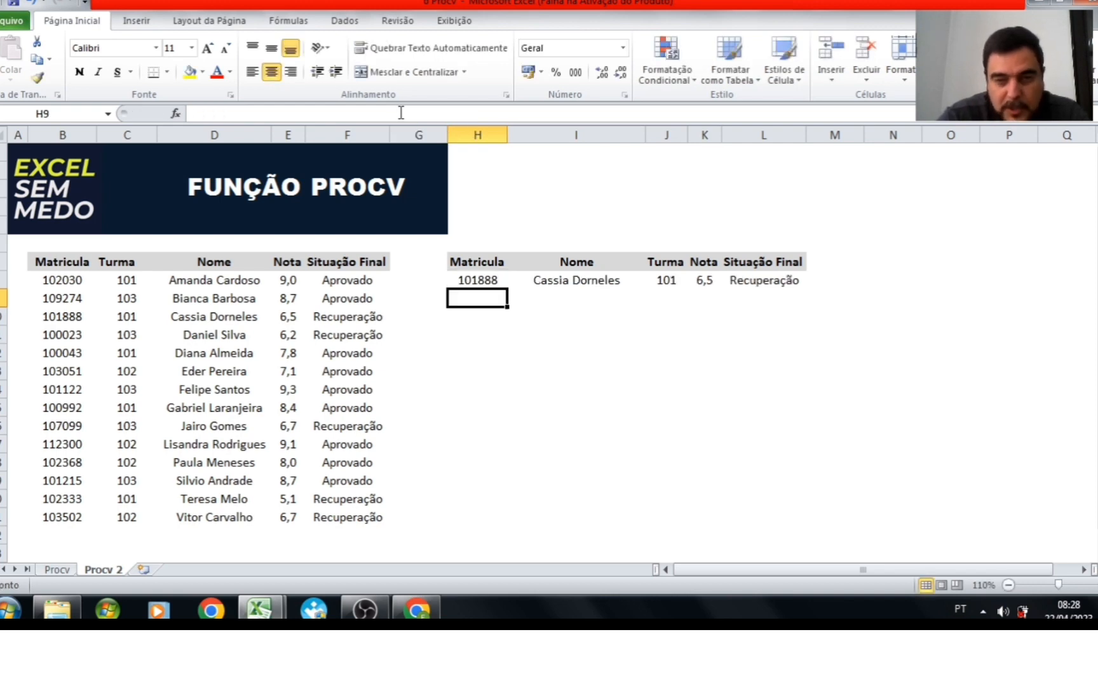